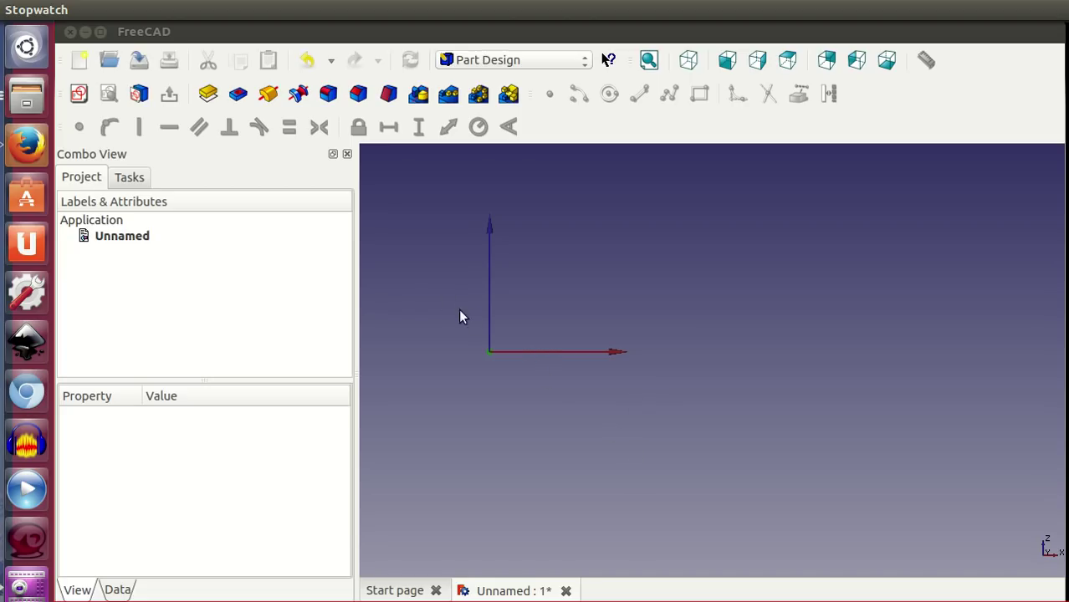
Create a new sketch on the XZ plane
{"action": "left_click", "coordinate": [79, 92]}
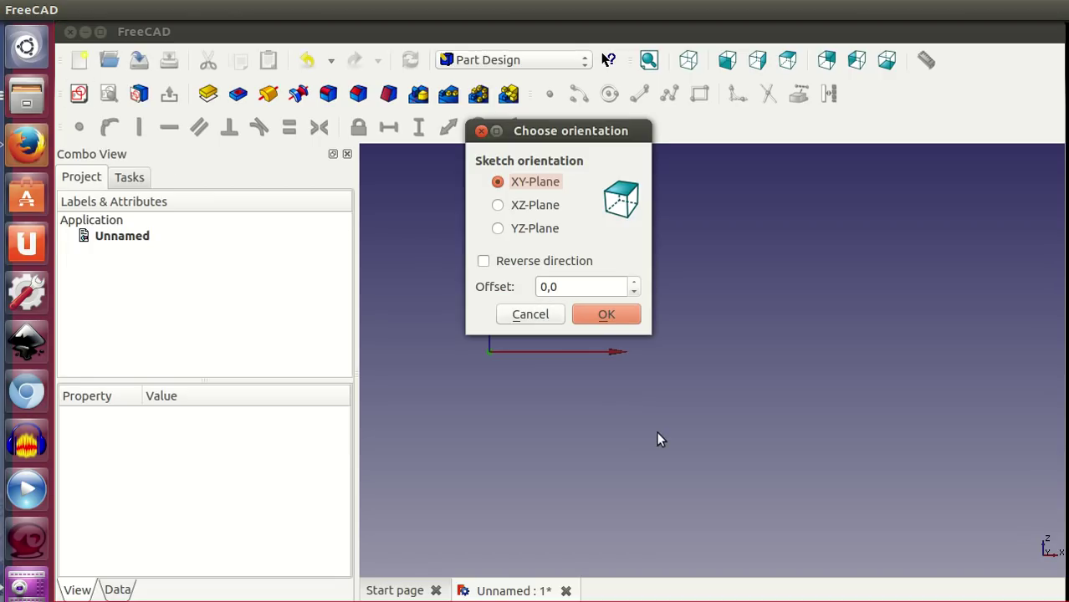
{"action": "left_click", "coordinate": [527, 205]}
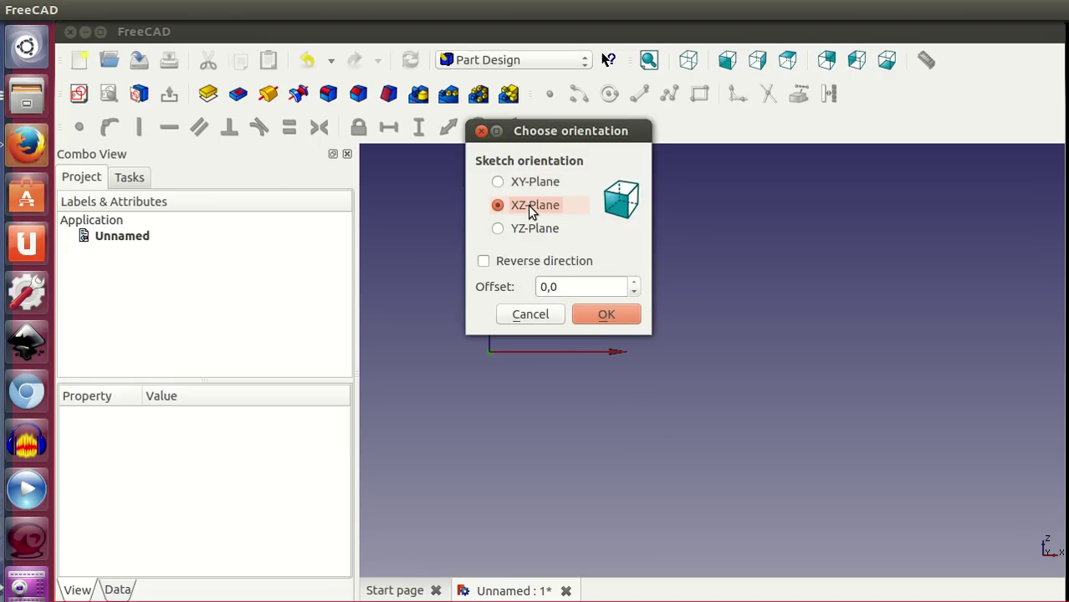
{"action": "left_click", "coordinate": [606, 313]}
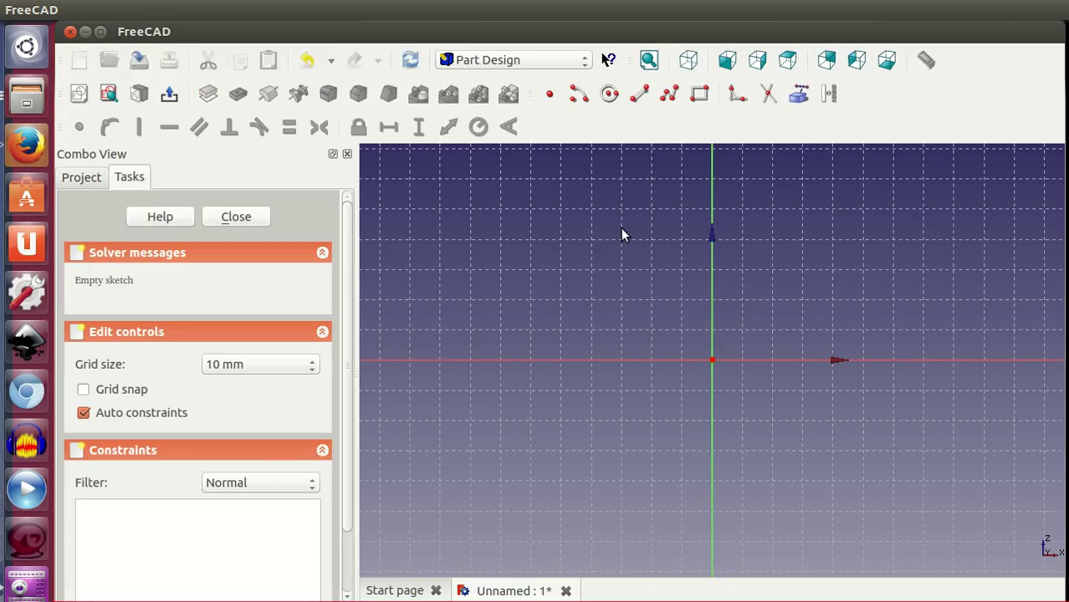
Draw a closed polyline rectangle from the vertical axis with a small notch at its outer end, then close the sketch
{"action": "left_click", "coordinate": [669, 94]}
{"action": "scroll", "coordinate": [812, 304], "scroll_direction": "down", "scroll_amount": 2}
{"action": "middle_click_drag", "start_coordinate": [795, 298], "coordinate": [711, 370]}
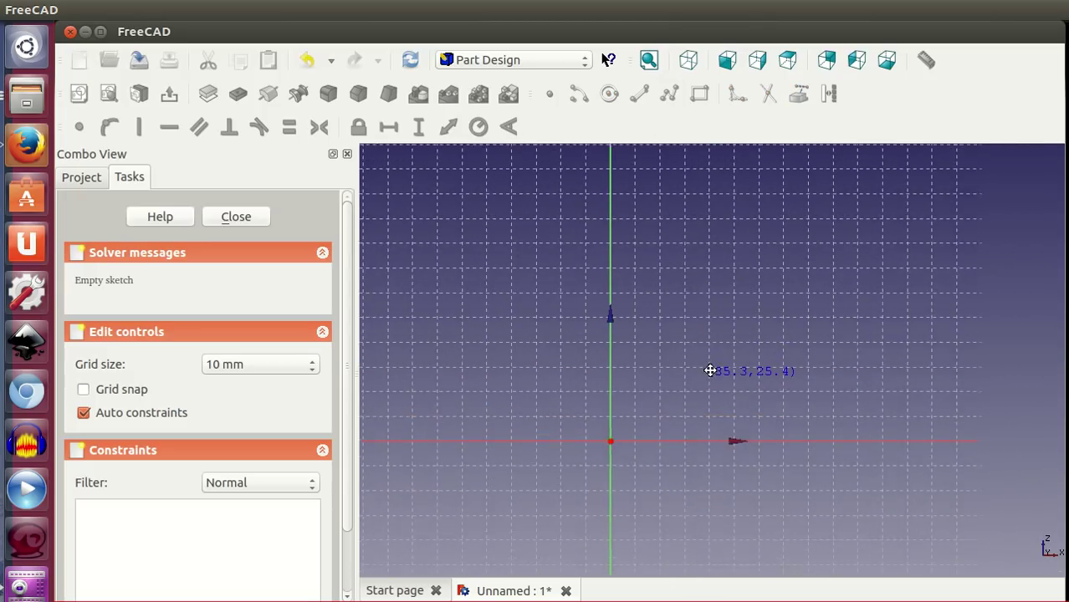
{"action": "left_click", "coordinate": [627, 447]}
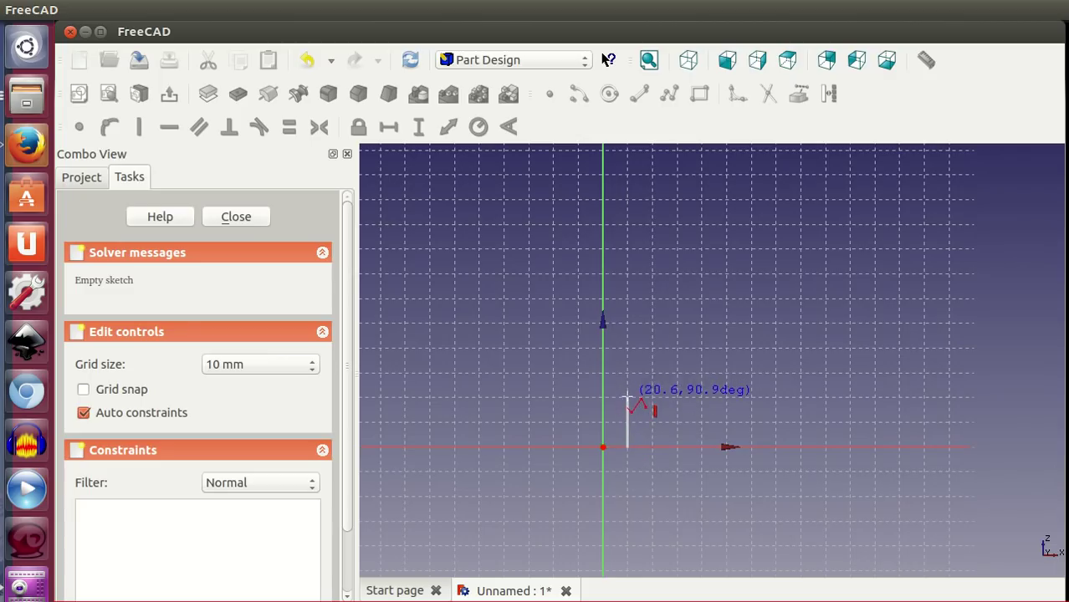
{"action": "left_click", "coordinate": [628, 399]}
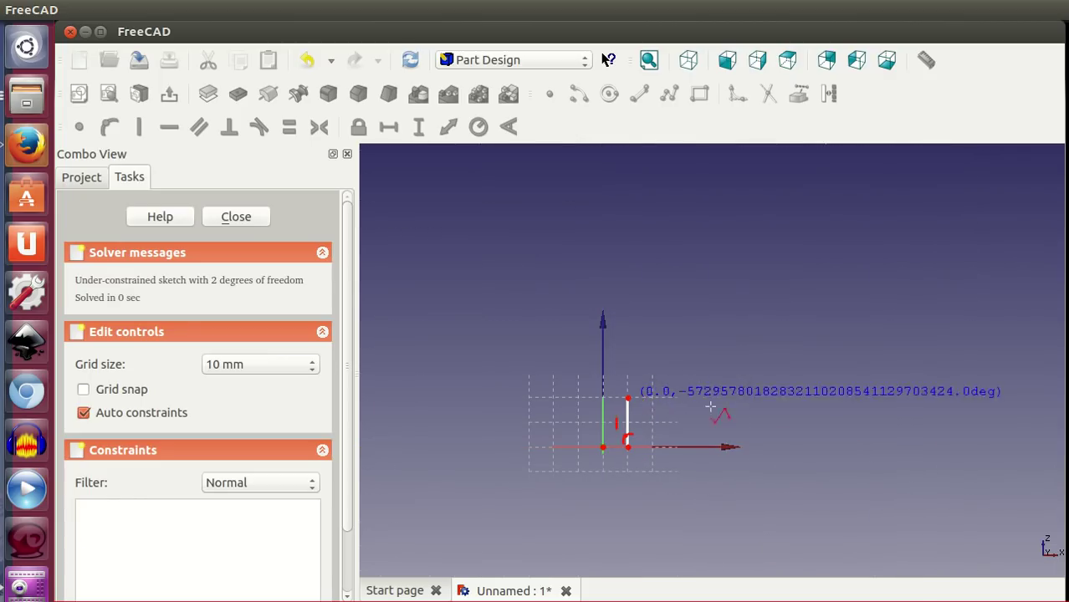
{"action": "left_click", "coordinate": [829, 399]}
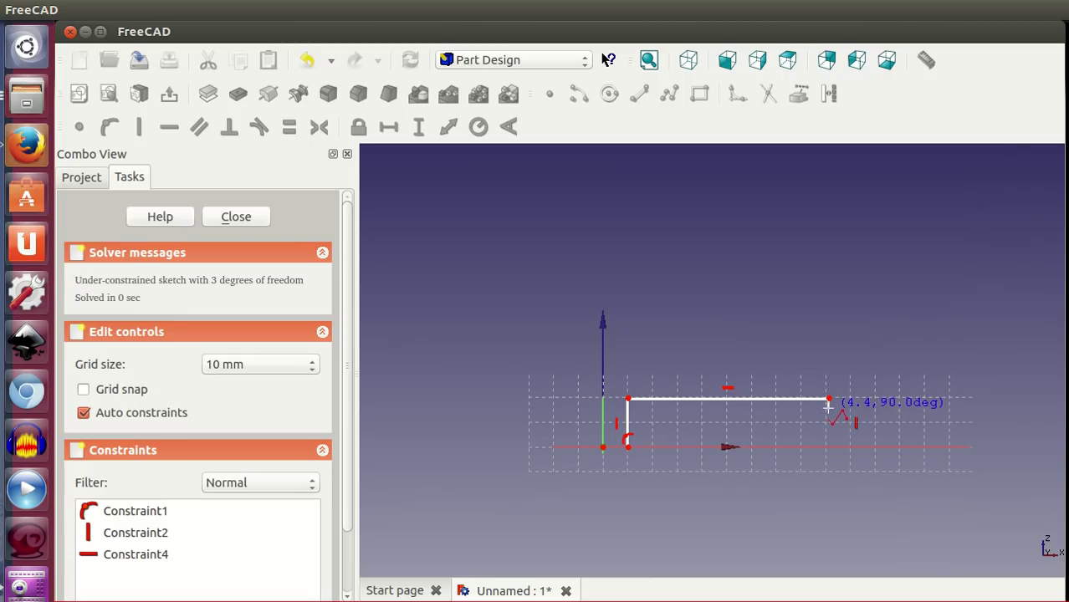
{"action": "left_click", "coordinate": [828, 415]}
{"action": "left_click", "coordinate": [818, 425]}
{"action": "left_click", "coordinate": [831, 427]}
{"action": "left_click", "coordinate": [831, 447]}
{"action": "left_click", "coordinate": [627, 448]}
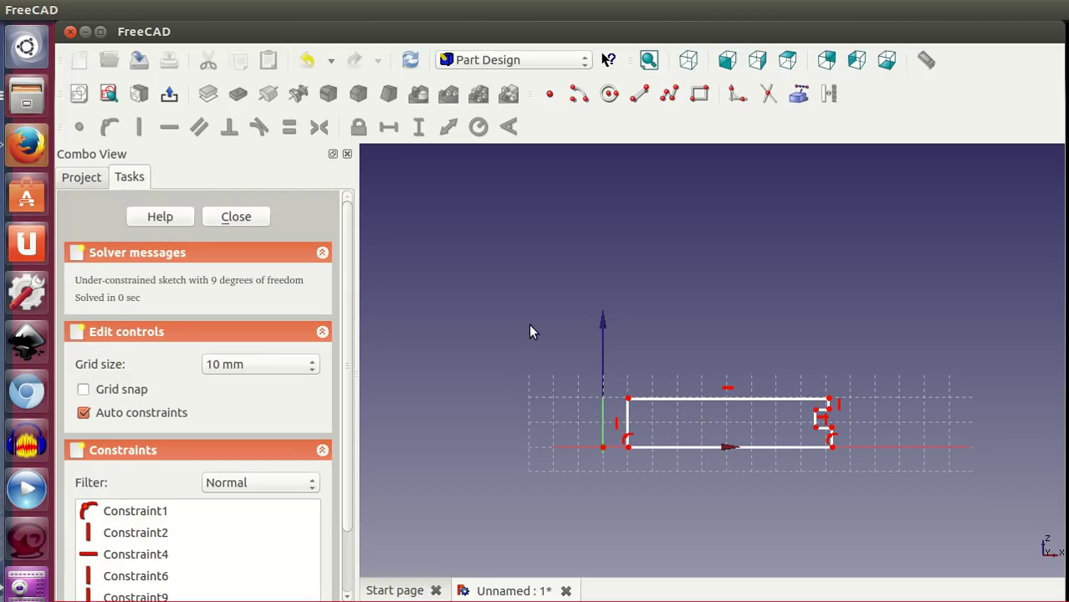
{"action": "left_click", "coordinate": [246, 216]}
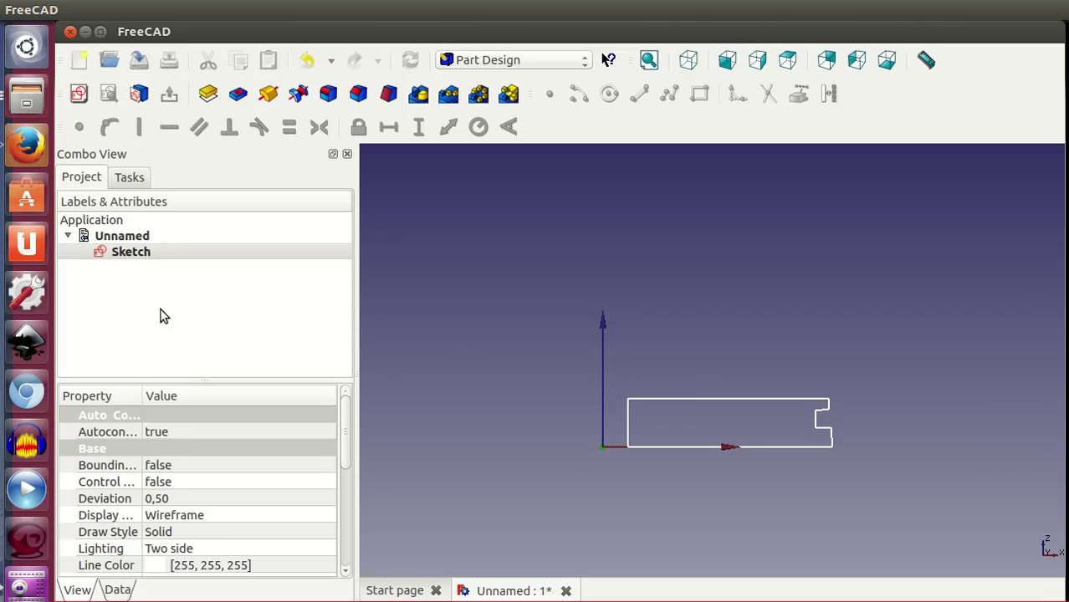
Revolve the sketch 360° about the vertical sketch axis and orbit to inspect the grooved disc
{"action": "left_click", "coordinate": [134, 183]}
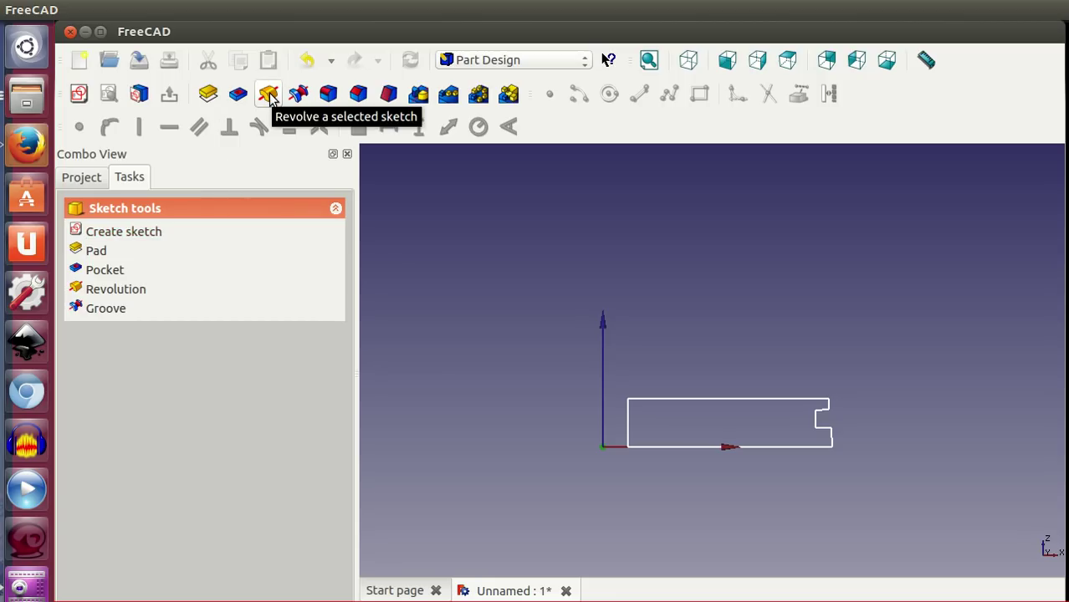
{"action": "left_click", "coordinate": [130, 290]}
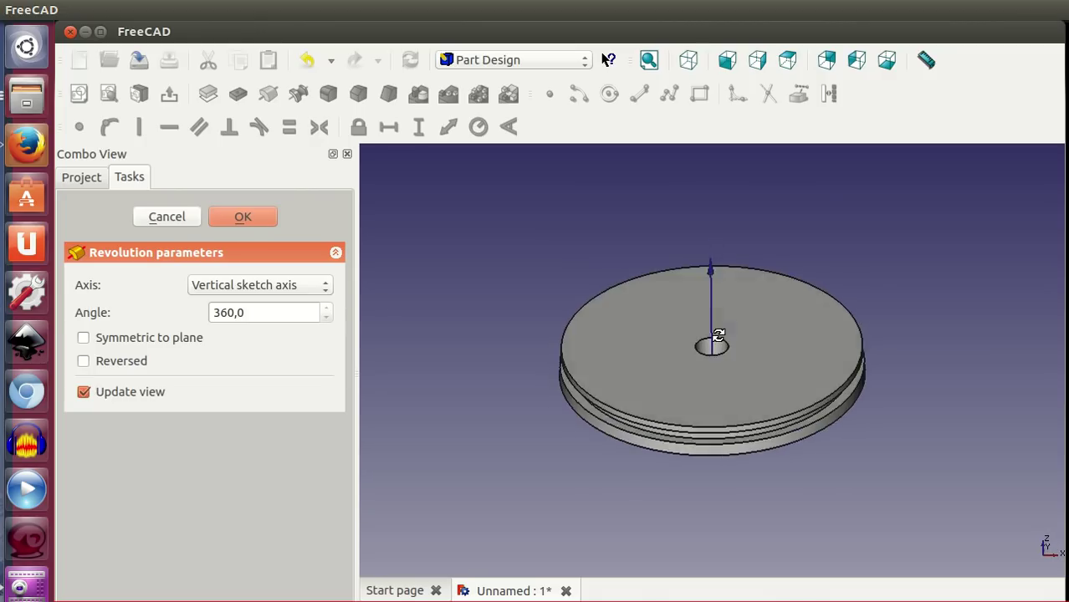
{"action": "middle_click_drag", "start_coordinate": [725, 288], "coordinate": [715, 286]}
{"action": "mouse_move", "coordinate": [768, 381]}
{"action": "middle_mouse_down"}
{"action": "mouse_move", "coordinate": [759, 230]}
{"action": "mouse_move", "coordinate": [786, 378]}
{"action": "mouse_move", "coordinate": [862, 349]}
{"action": "middle_mouse_up"}
{"action": "mouse_move", "coordinate": [701, 378]}
{"action": "middle_mouse_down"}
{"action": "mouse_move", "coordinate": [707, 411]}
{"action": "mouse_move", "coordinate": [756, 221]}
{"action": "mouse_move", "coordinate": [610, 269]}
{"action": "mouse_move", "coordinate": [610, 238]}
{"action": "middle_mouse_up"}
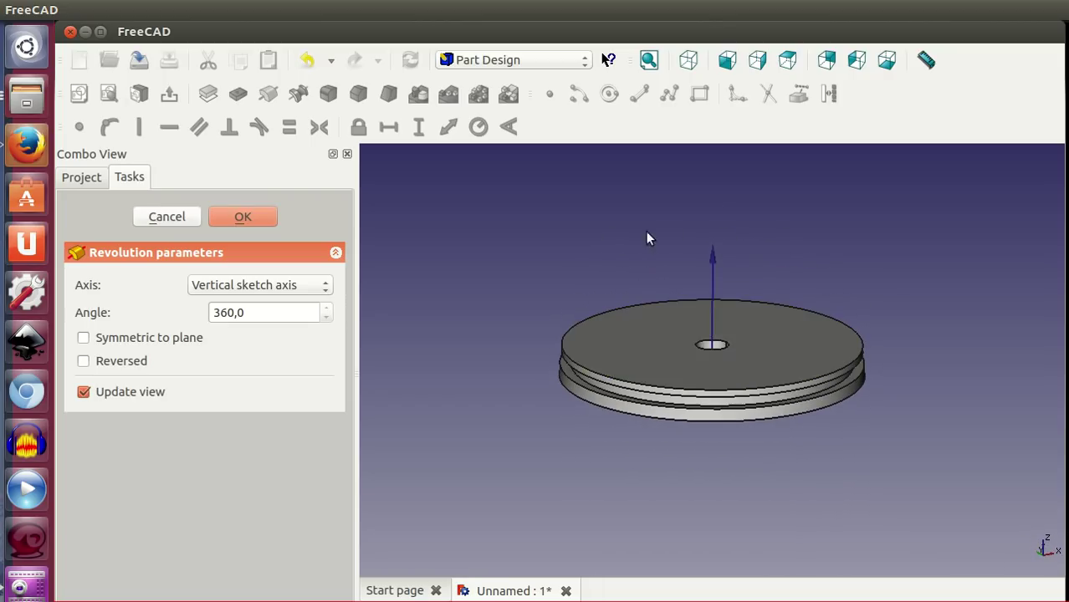
Preview the revolution at 270°, then at 45°, orbiting to inspect each
{"action": "double_click", "coordinate": [265, 316]}
{"action": "left_click", "coordinate": [265, 315]}
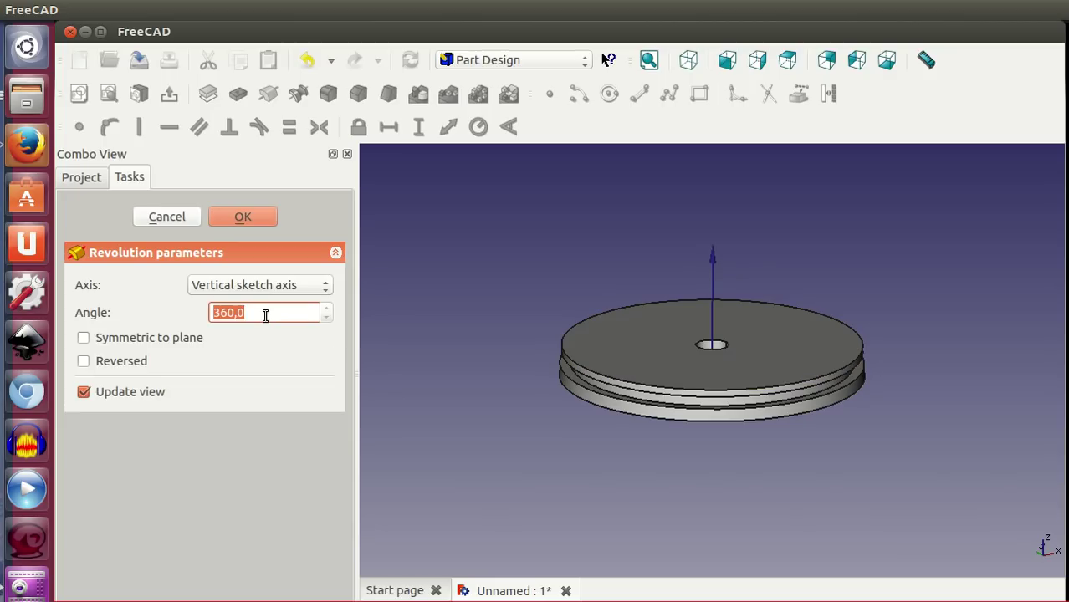
{"action": "type", "text": "270"}
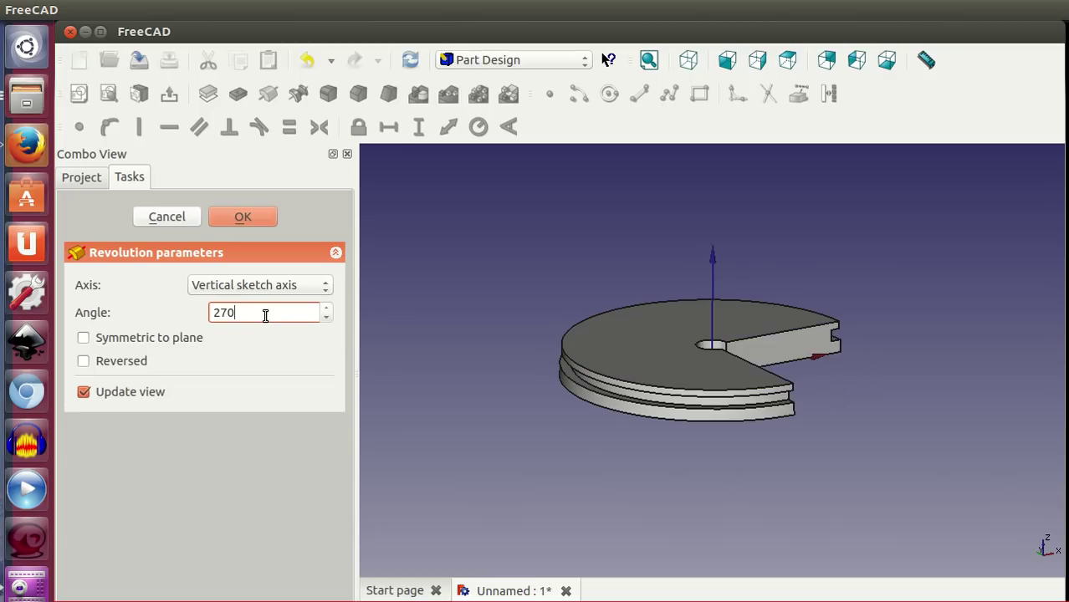
{"action": "mouse_move", "coordinate": [585, 455]}
{"action": "middle_mouse_down"}
{"action": "mouse_move", "coordinate": [582, 428]}
{"action": "mouse_move", "coordinate": [689, 392]}
{"action": "middle_mouse_up"}
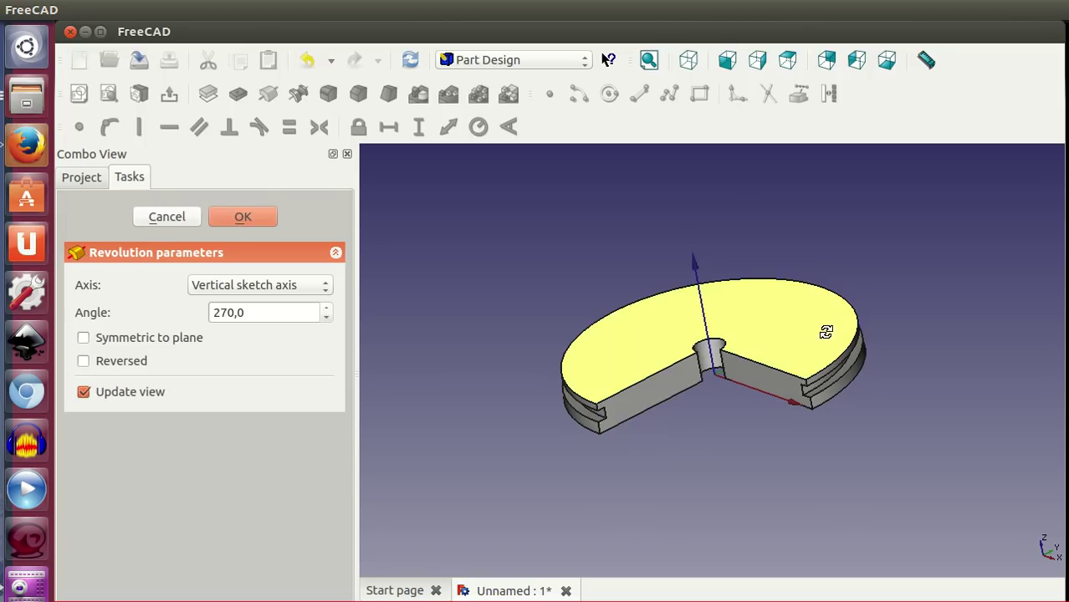
{"action": "mouse_move", "coordinate": [790, 460]}
{"action": "middle_mouse_down"}
{"action": "mouse_move", "coordinate": [770, 420]}
{"action": "mouse_move", "coordinate": [794, 455]}
{"action": "middle_mouse_up"}
{"action": "double_click", "coordinate": [277, 317]}
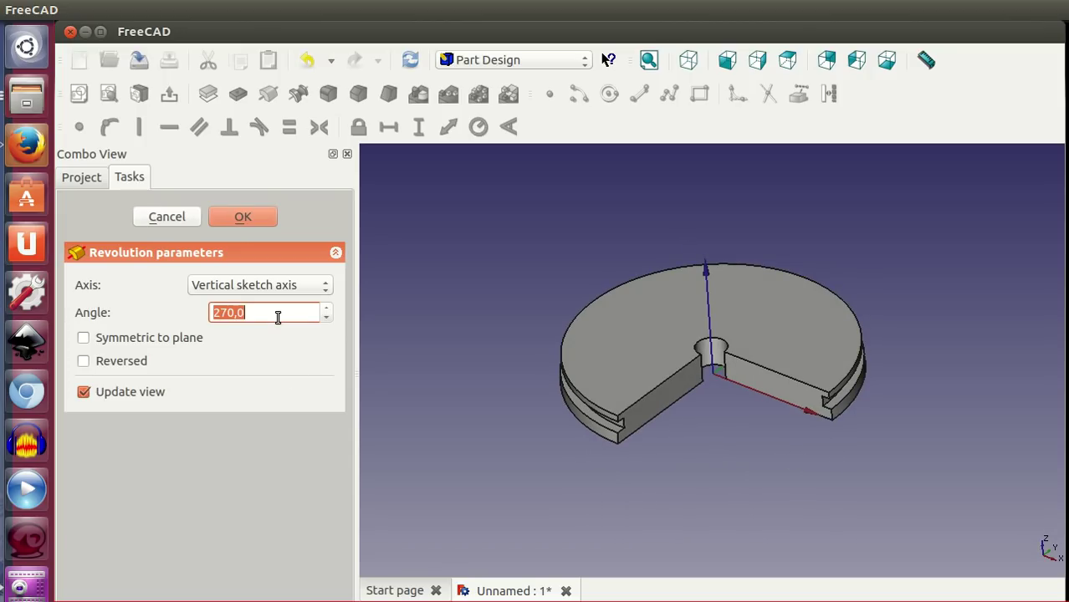
{"action": "type", "text": "45"}
{"action": "mouse_move", "coordinate": [694, 404]}
{"action": "middle_mouse_down"}
{"action": "mouse_move", "coordinate": [831, 415]}
{"action": "mouse_move", "coordinate": [902, 363]}
{"action": "mouse_move", "coordinate": [608, 341]}
{"action": "mouse_move", "coordinate": [685, 410]}
{"action": "mouse_move", "coordinate": [774, 410]}
{"action": "middle_mouse_up"}
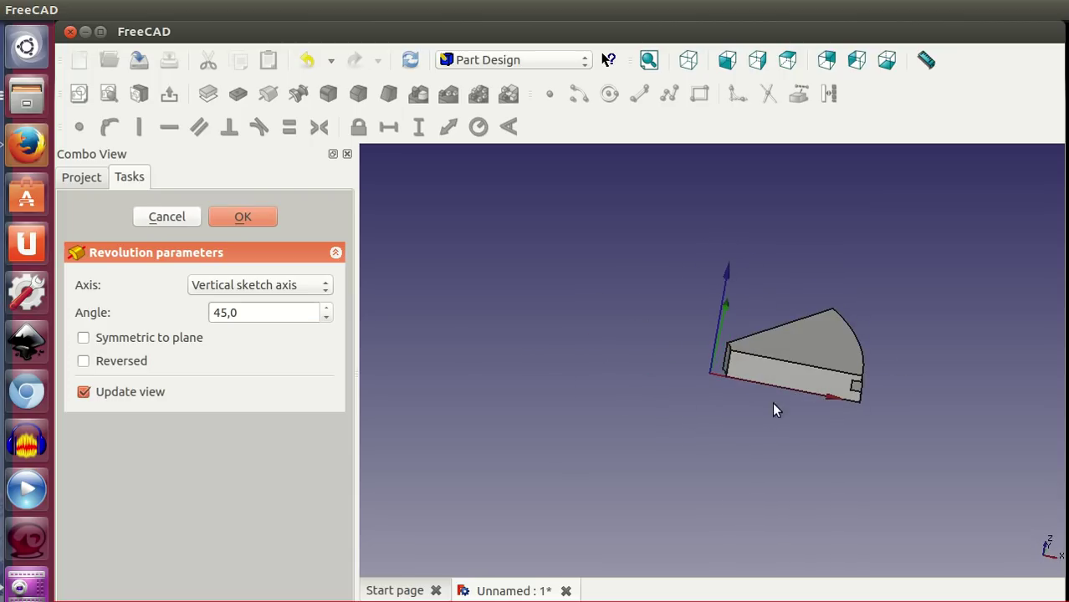
Cancel the revolution and delete the Sketch from the document tree
{"action": "left_click", "coordinate": [158, 221]}
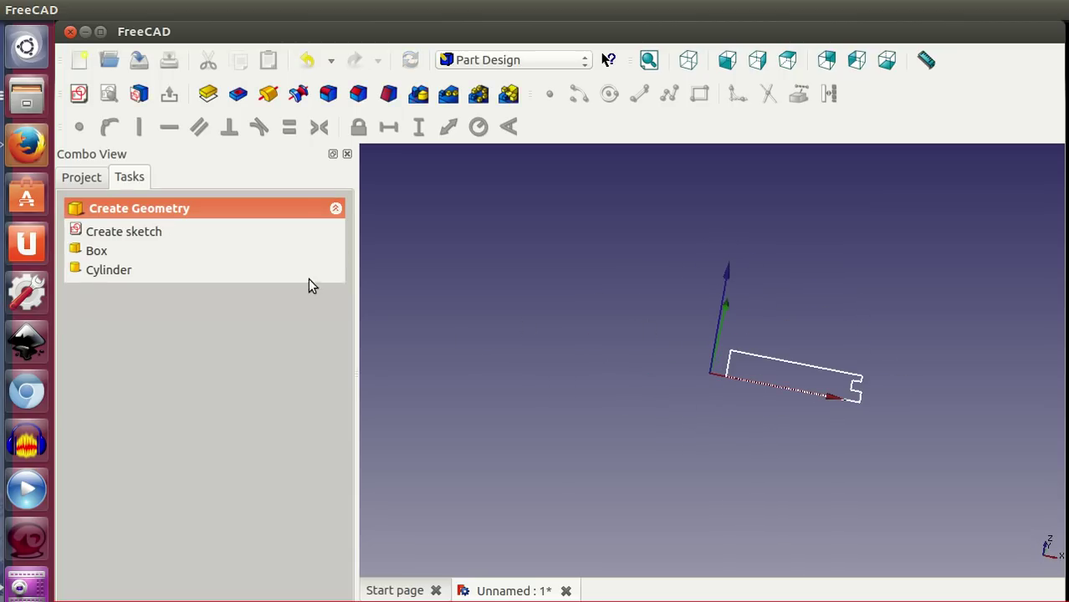
{"action": "left_click", "coordinate": [69, 179]}
{"action": "left_click", "coordinate": [155, 252]}
{"action": "key", "text": "Delete"}
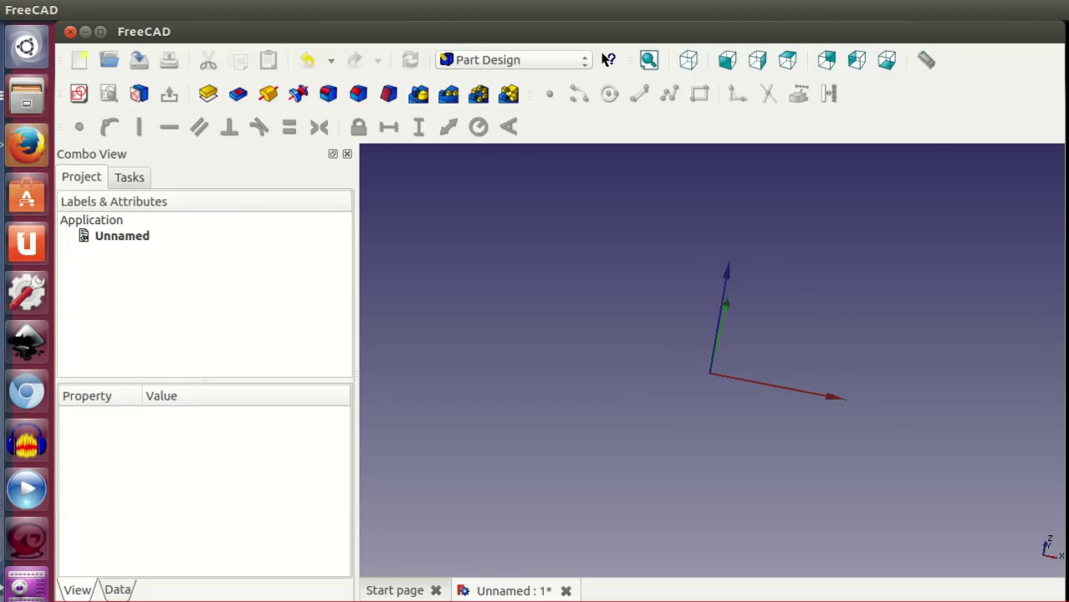
{"action": "left_click_drag", "start_coordinate": [607, 92], "coordinate": [527, 53]}
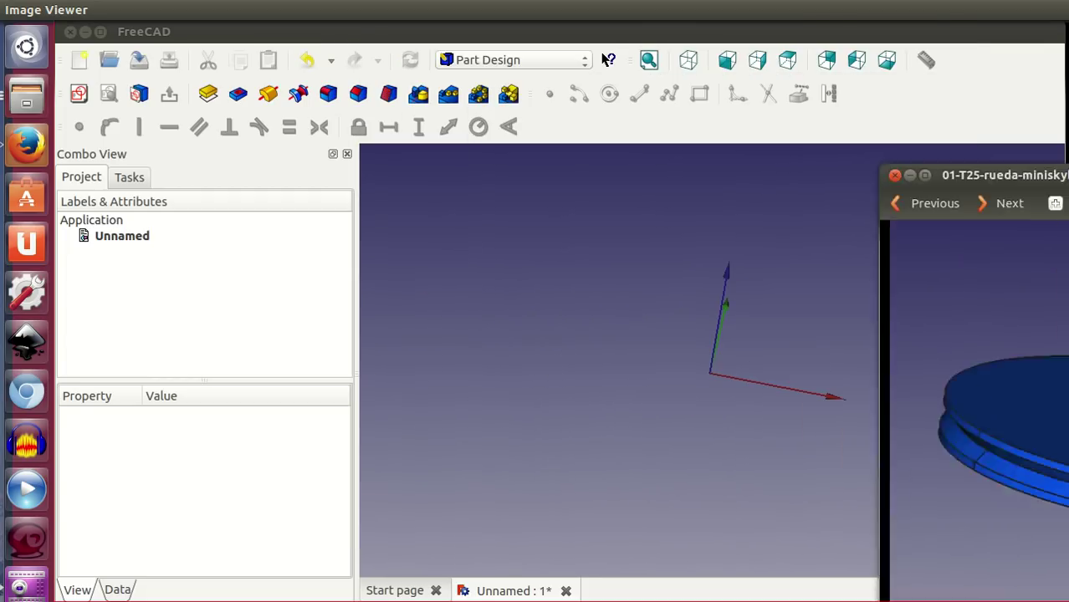
{"action": "left_click_drag", "start_coordinate": [506, 53], "coordinate": [1062, 176]}
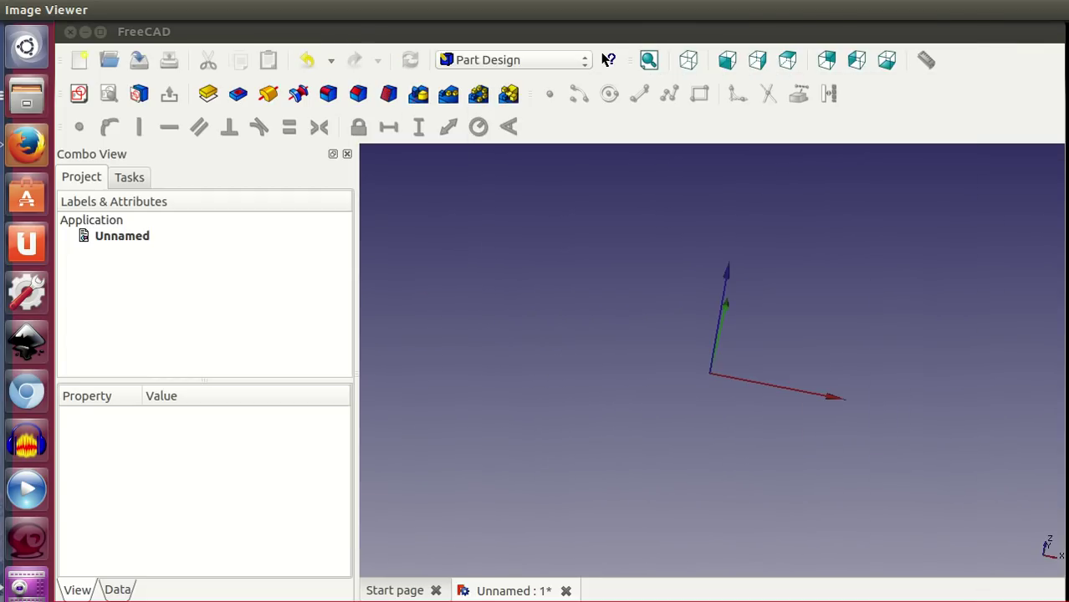
Start a new sketch on the XZ plane in a flat view
{"action": "left_click", "coordinate": [79, 94]}
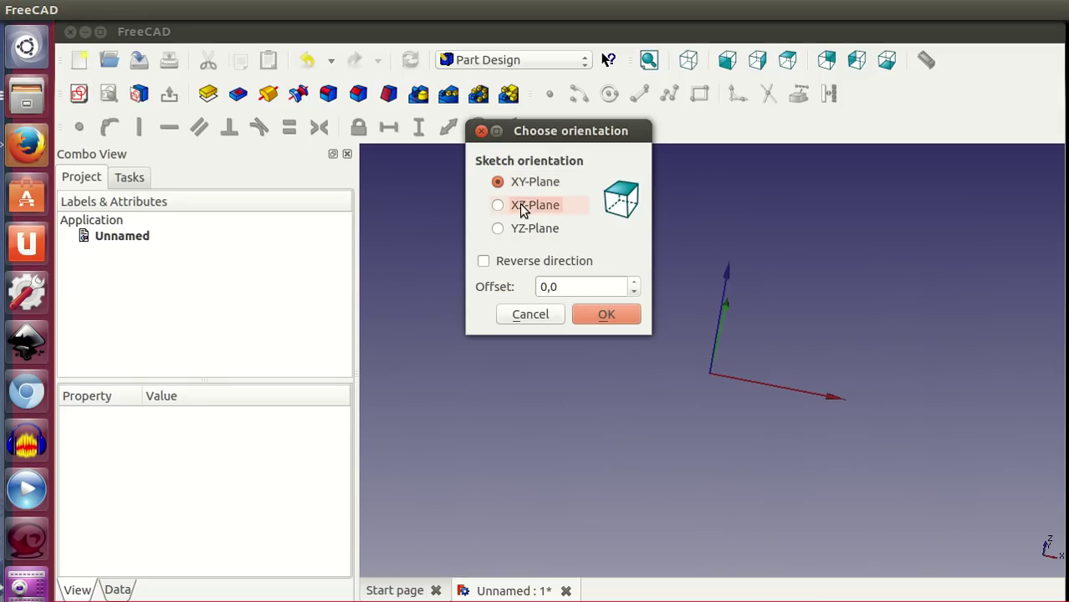
{"action": "left_click", "coordinate": [520, 204]}
{"action": "left_click", "coordinate": [608, 317]}
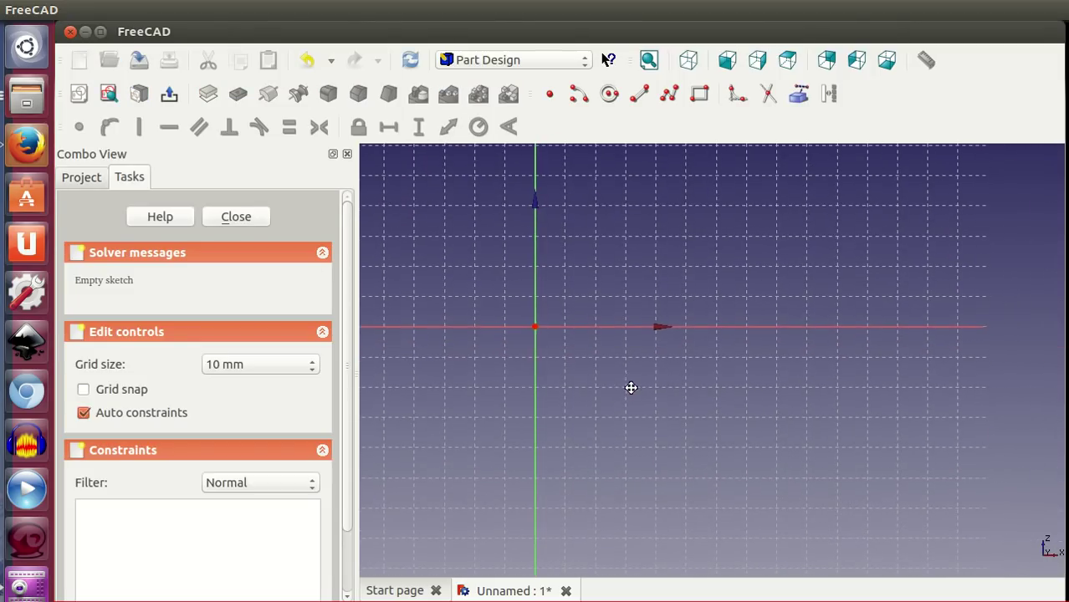
{"action": "middle_click_drag", "start_coordinate": [575, 368], "coordinate": [732, 427]}
{"action": "left_click", "coordinate": [757, 60]}
{"action": "scroll", "coordinate": [615, 416], "scroll_direction": "up", "scroll_amount": 2}
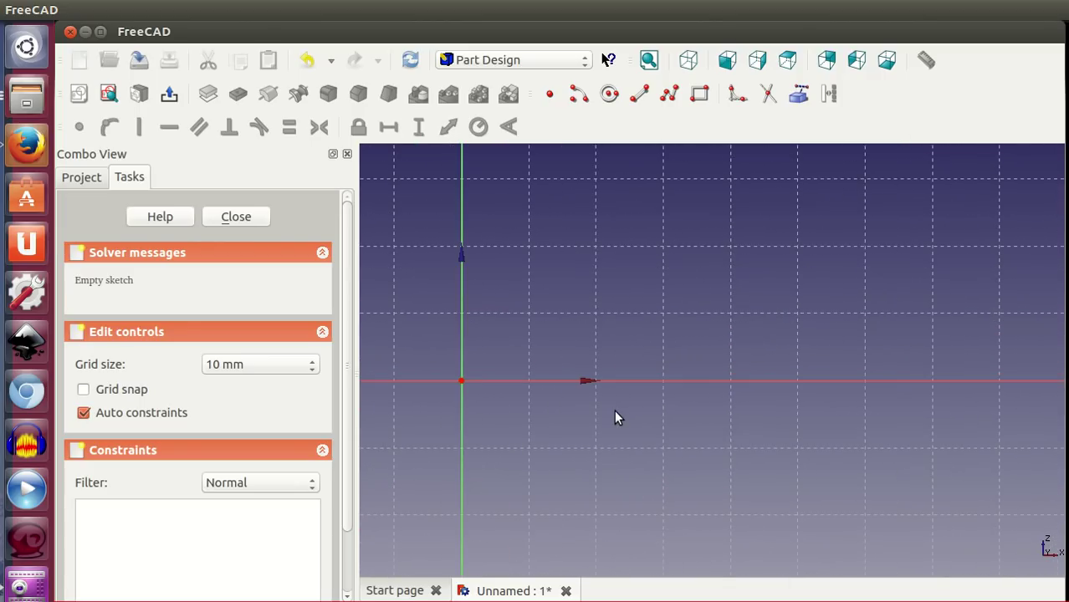
Draw a closed polyline rectangle with a V-shaped notch on its right side
{"action": "left_click", "coordinate": [669, 93]}
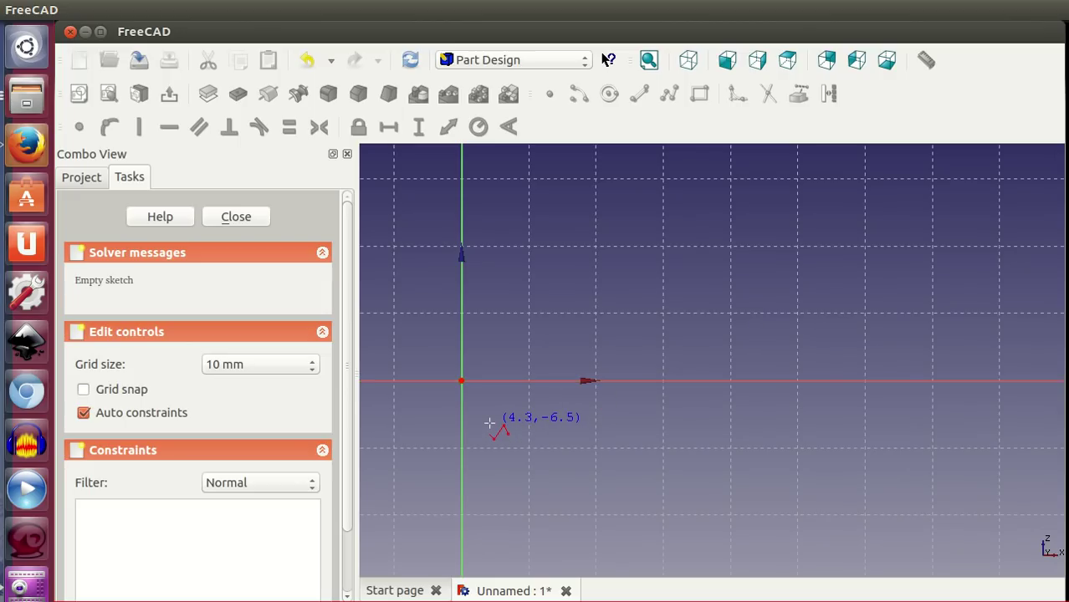
{"action": "left_click", "coordinate": [487, 450]}
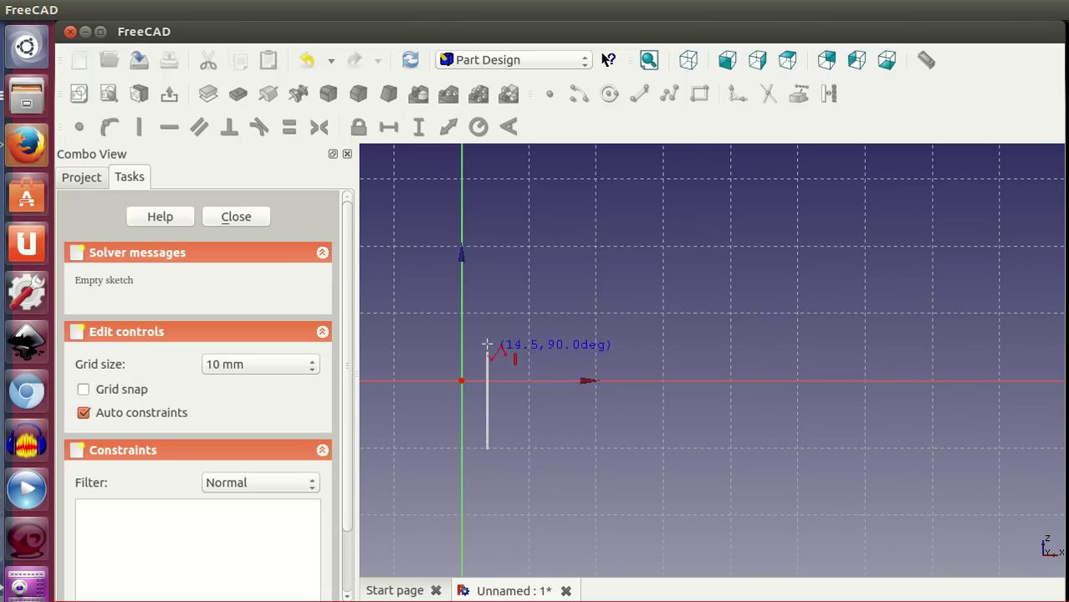
{"action": "left_click", "coordinate": [487, 314]}
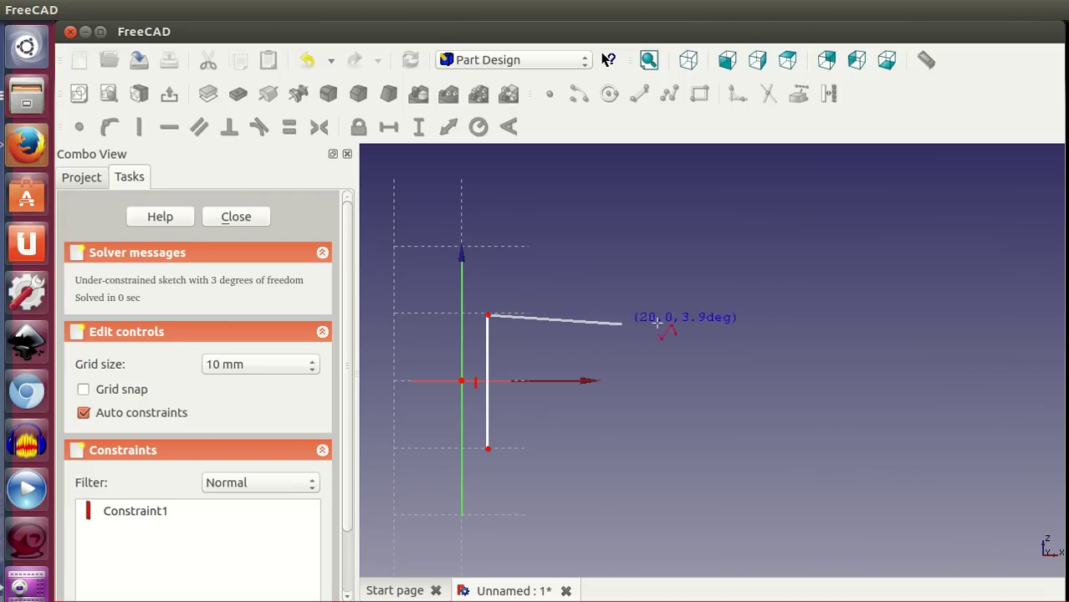
{"action": "left_click", "coordinate": [707, 314]}
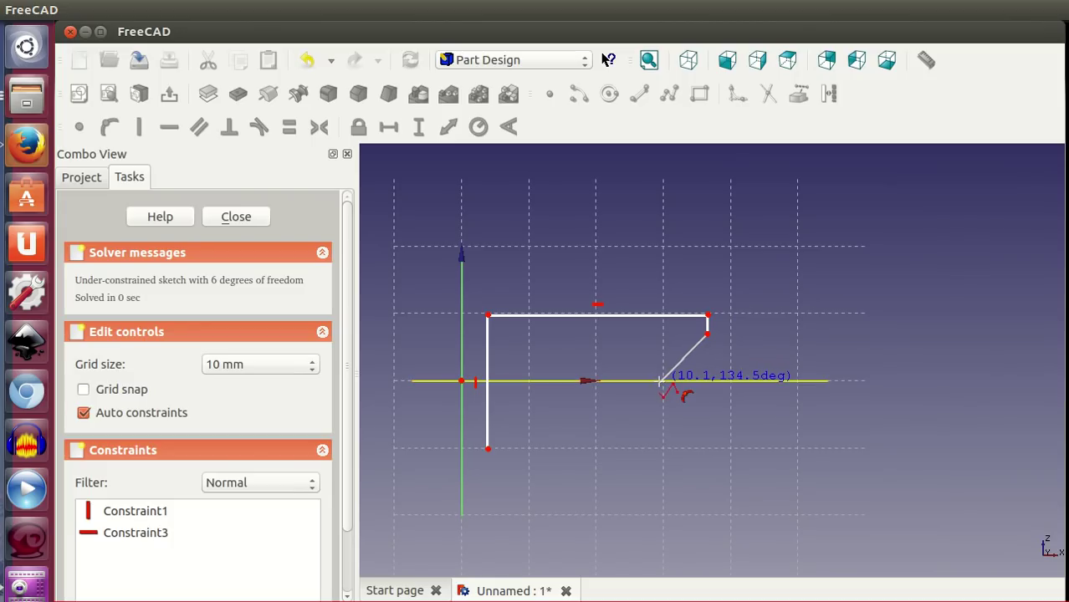
{"action": "left_click", "coordinate": [660, 381]}
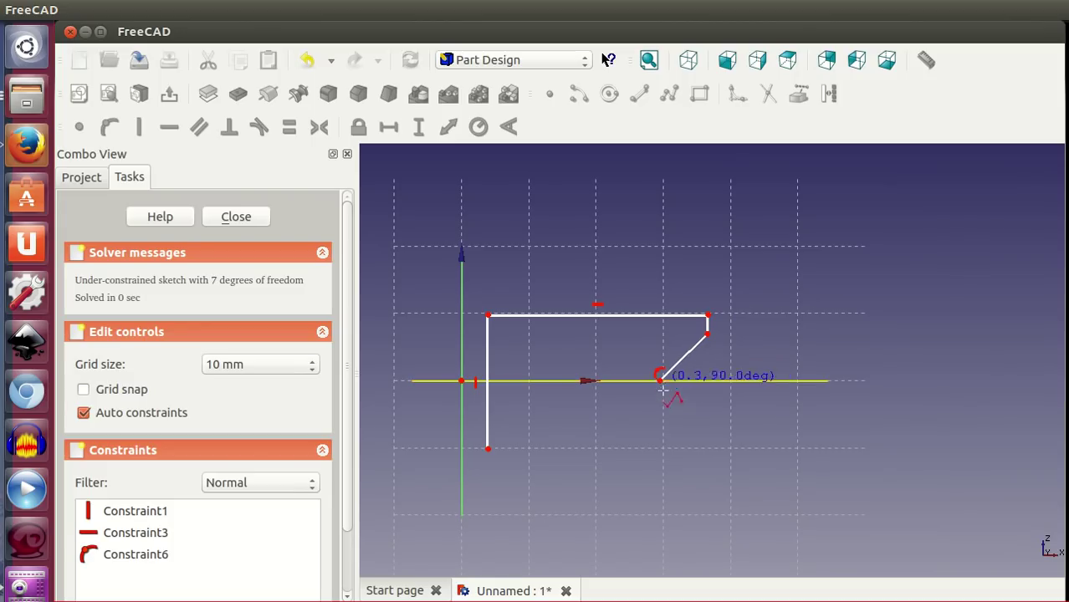
{"action": "left_click", "coordinate": [710, 418]}
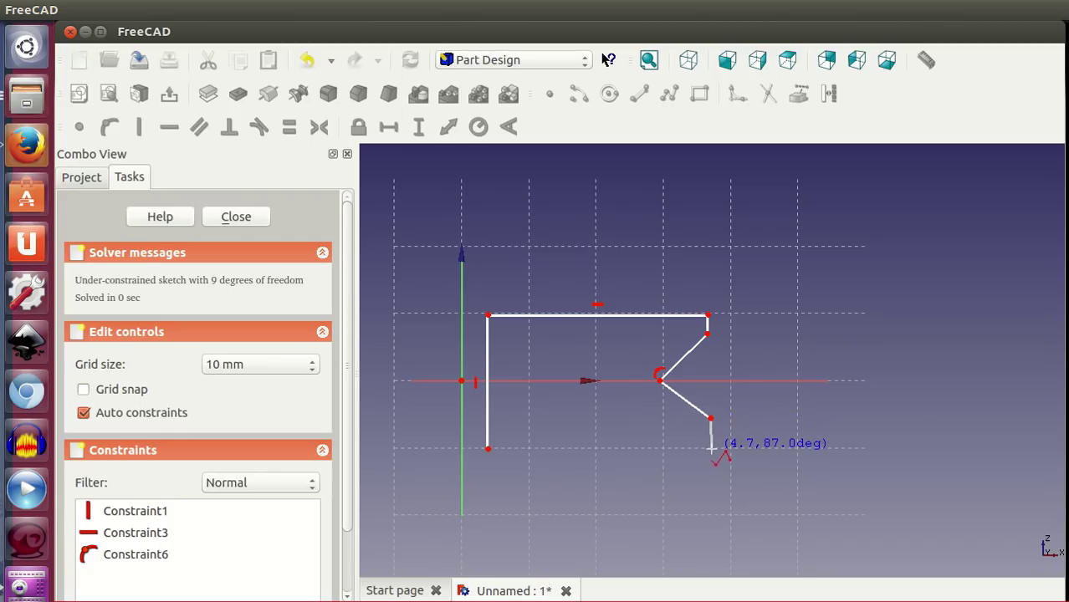
{"action": "left_click", "coordinate": [710, 449]}
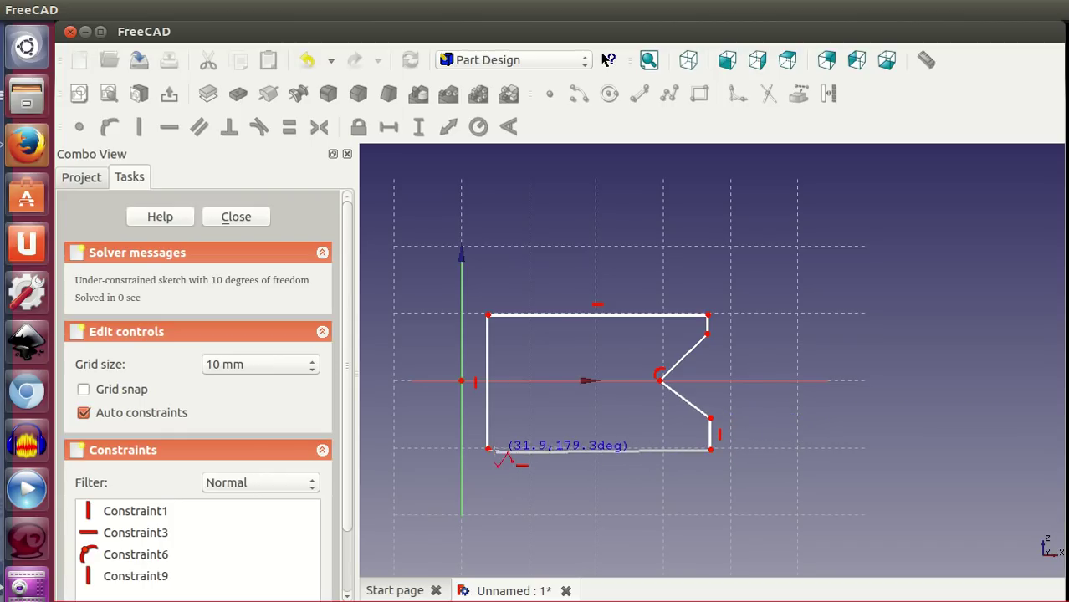
{"action": "left_click", "coordinate": [490, 450]}
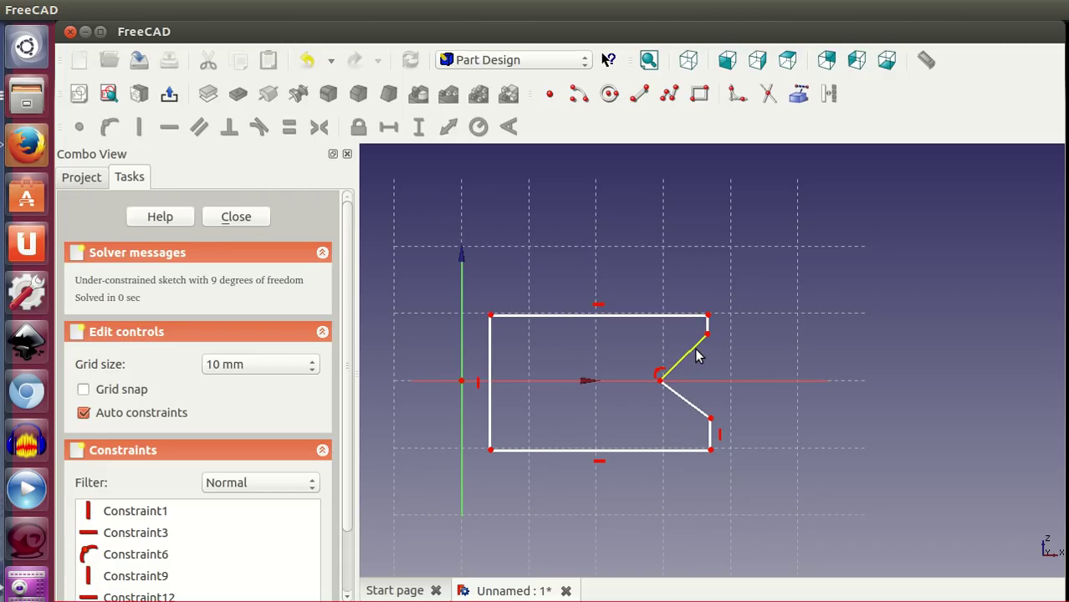
Make the profile's two left corners symmetric about the horizontal axis
{"action": "left_click_drag", "start_coordinate": [708, 336], "coordinate": [708, 357]}
{"action": "left_click_drag", "start_coordinate": [708, 360], "coordinate": [707, 351]}
{"action": "left_click", "coordinate": [490, 450]}
{"action": "left_click", "coordinate": [489, 315]}
{"action": "left_click", "coordinate": [503, 380]}
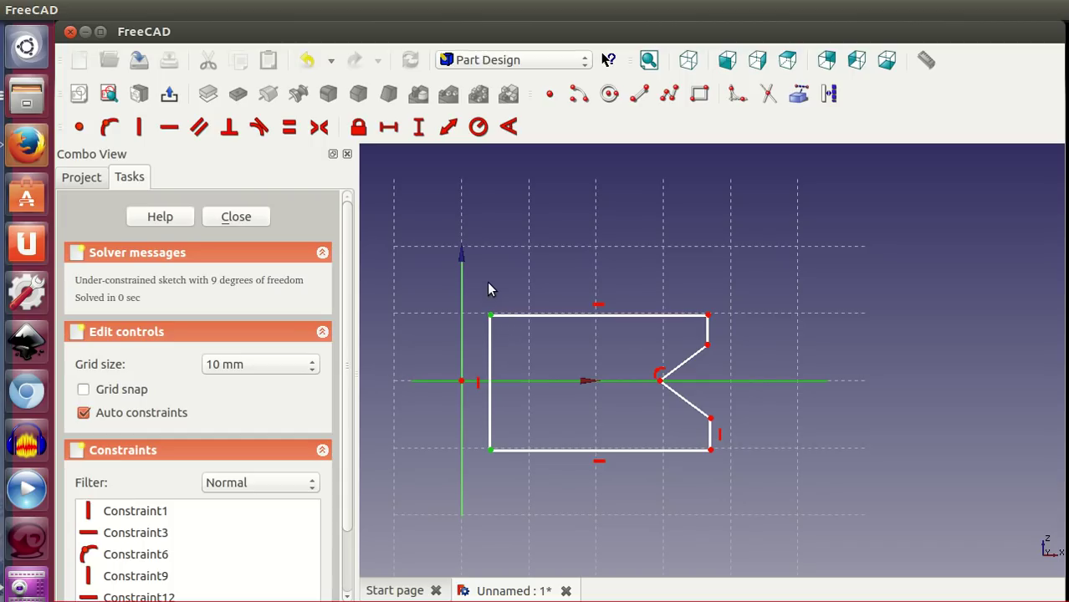
{"action": "left_click", "coordinate": [318, 128]}
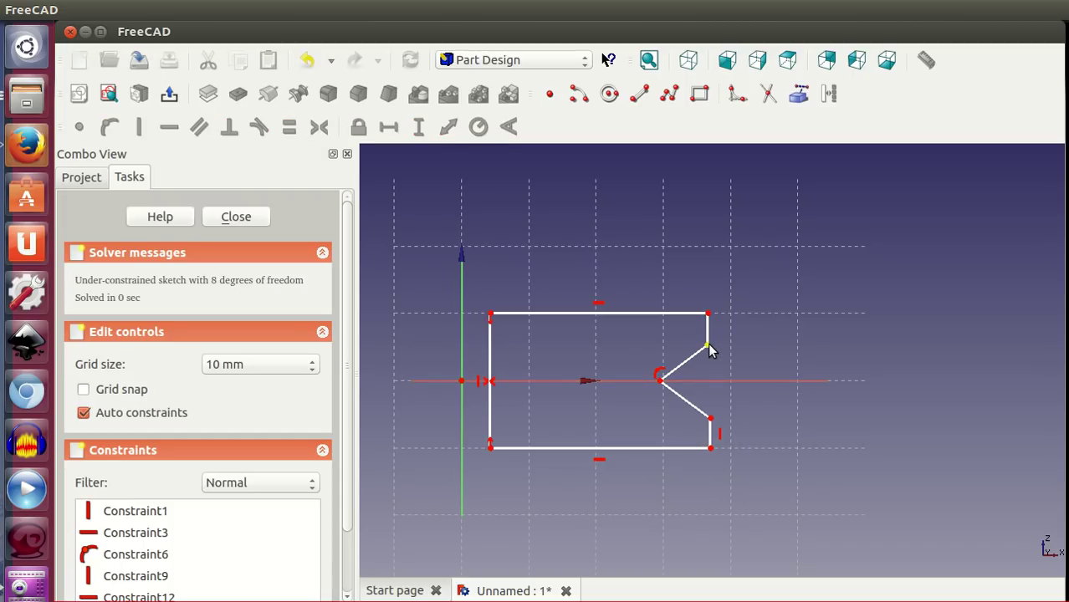
Make the two right notch corners symmetric about the horizontal axis and the upper right edge vertical
{"action": "left_click", "coordinate": [707, 344]}
{"action": "left_click", "coordinate": [710, 418]}
{"action": "left_click", "coordinate": [713, 383]}
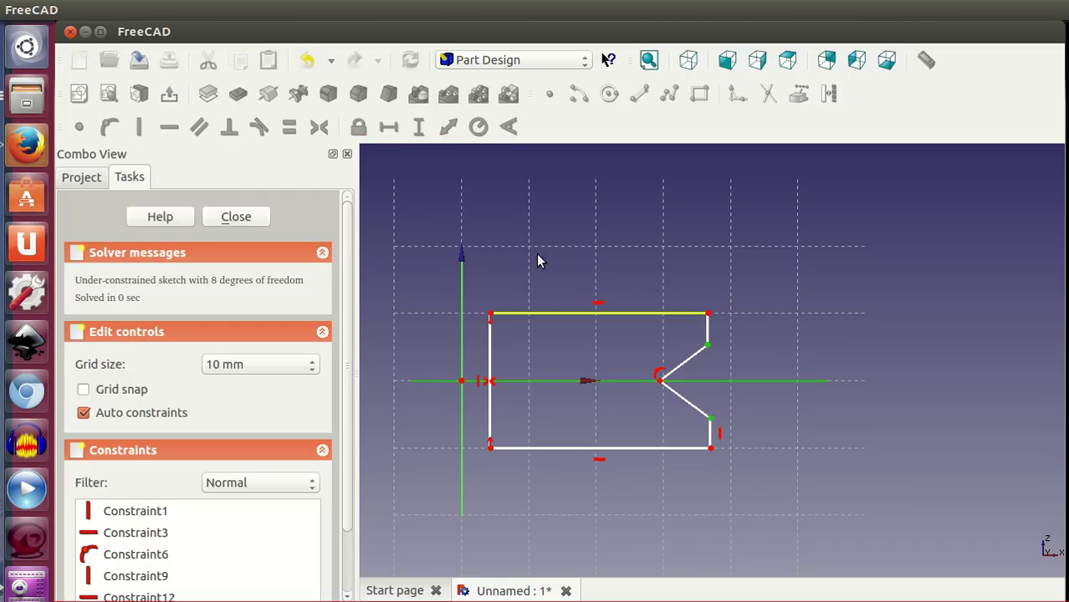
{"action": "left_click", "coordinate": [318, 128]}
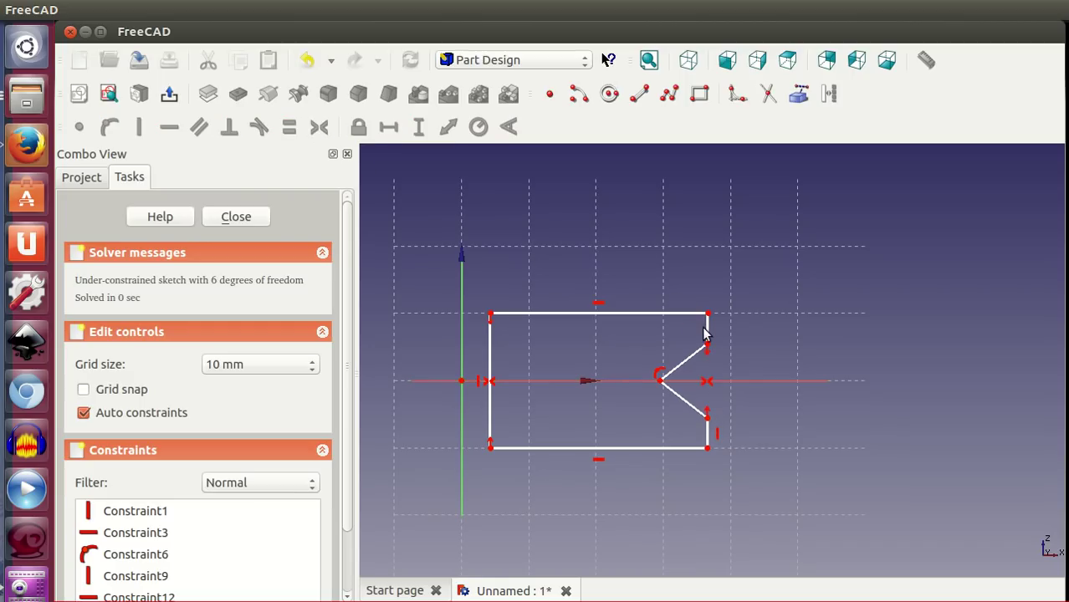
{"action": "left_click", "coordinate": [707, 329]}
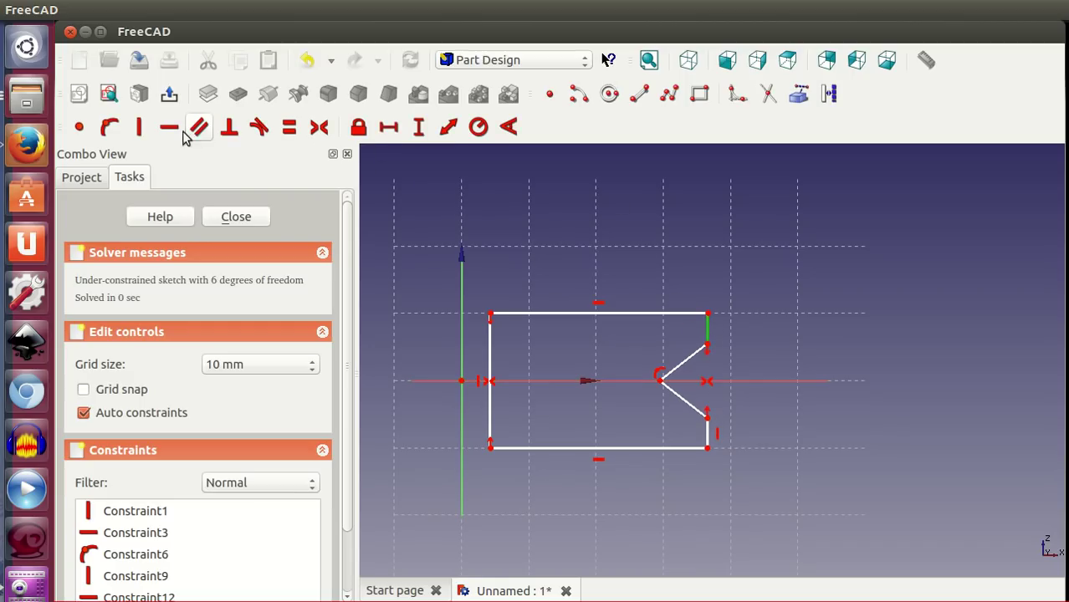
{"action": "left_click", "coordinate": [139, 126]}
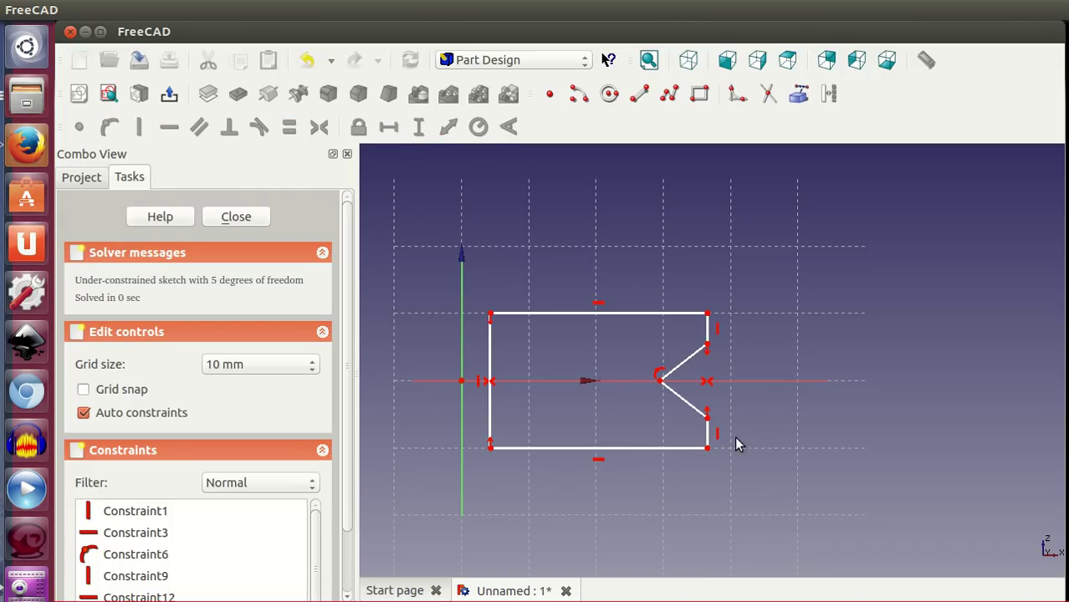
Set a vertical distance of 3 between the notch's upper and lower vertices
{"action": "left_click_drag", "start_coordinate": [490, 314], "coordinate": [527, 331]}
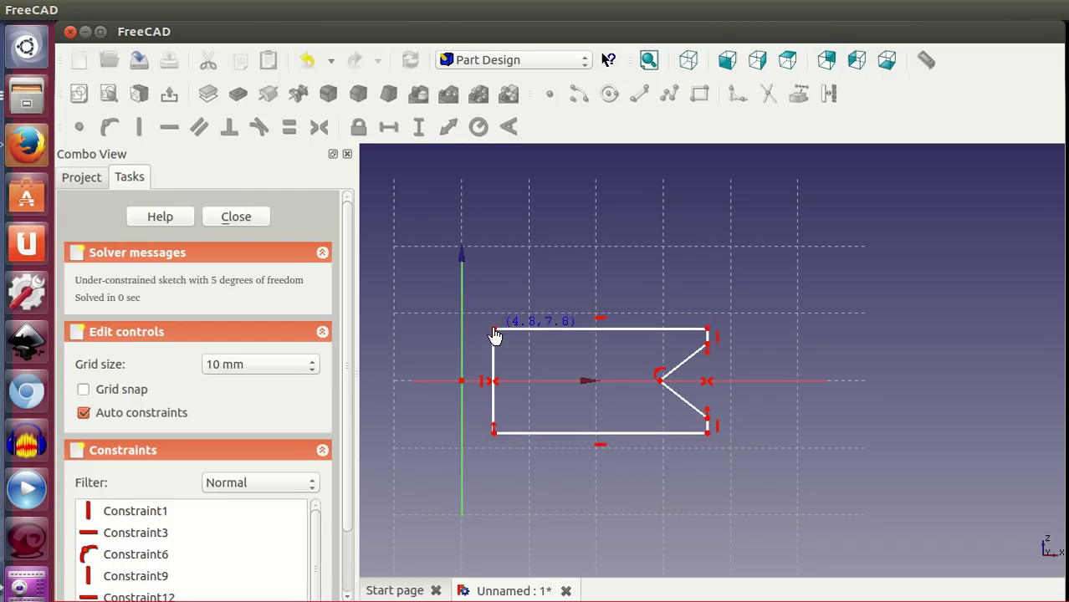
{"action": "left_click_drag", "start_coordinate": [661, 380], "coordinate": [652, 380]}
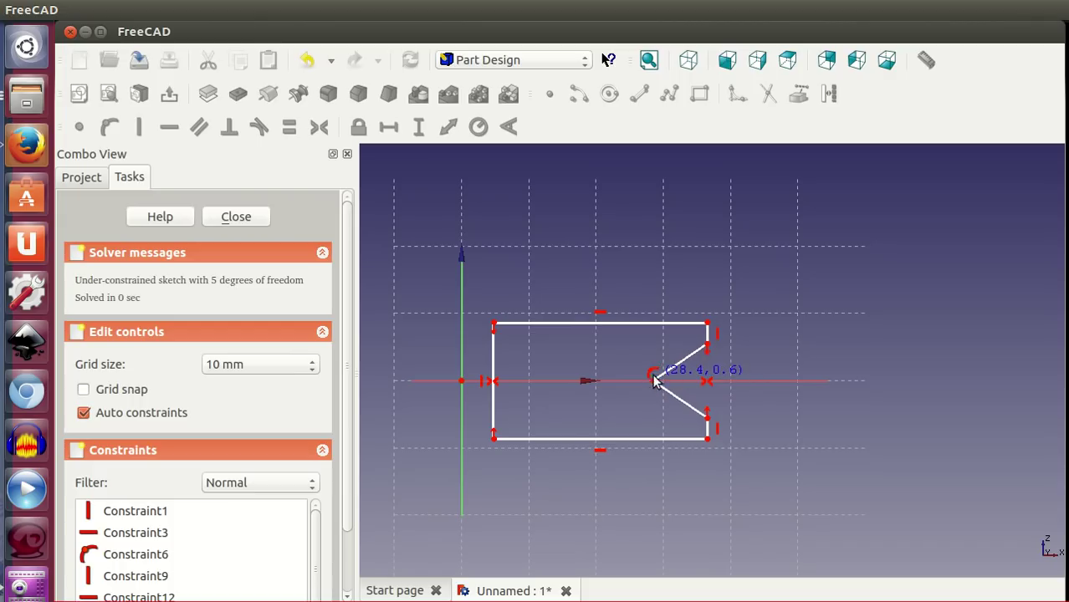
{"action": "left_click_drag", "start_coordinate": [706, 344], "coordinate": [711, 359]}
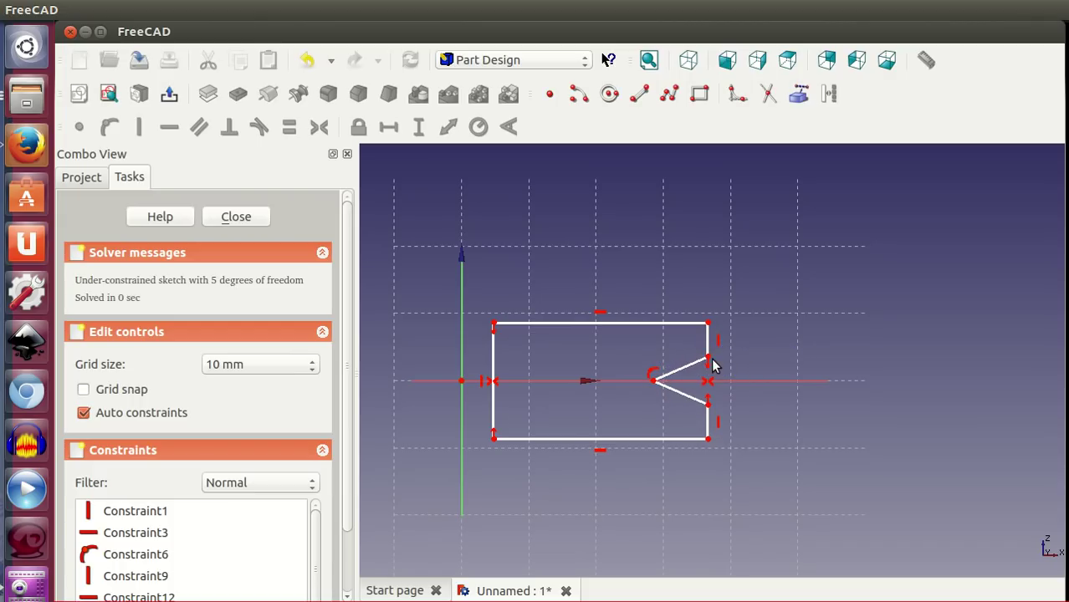
{"action": "left_click", "coordinate": [708, 405]}
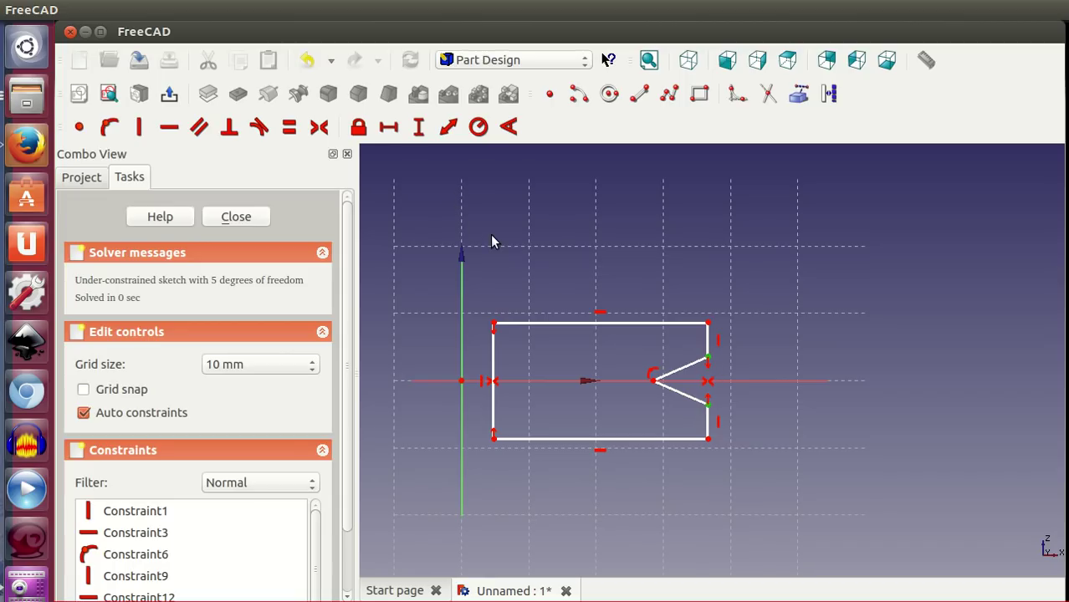
{"action": "left_click", "coordinate": [420, 129]}
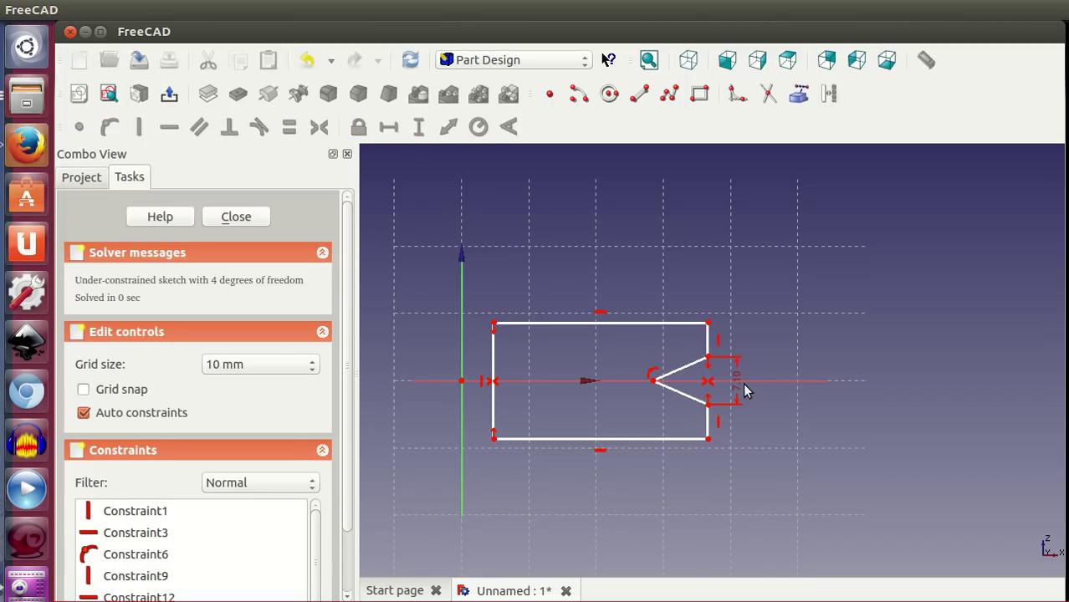
{"action": "left_click_drag", "start_coordinate": [742, 384], "coordinate": [775, 344]}
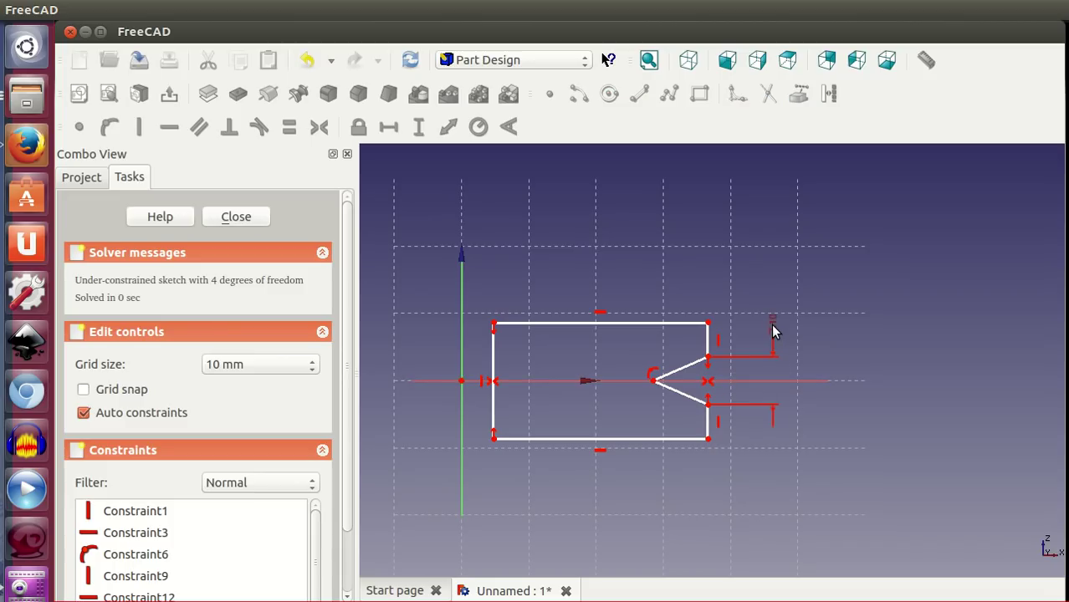
{"action": "double_click", "coordinate": [773, 332]}
{"action": "type", "text": "3"}
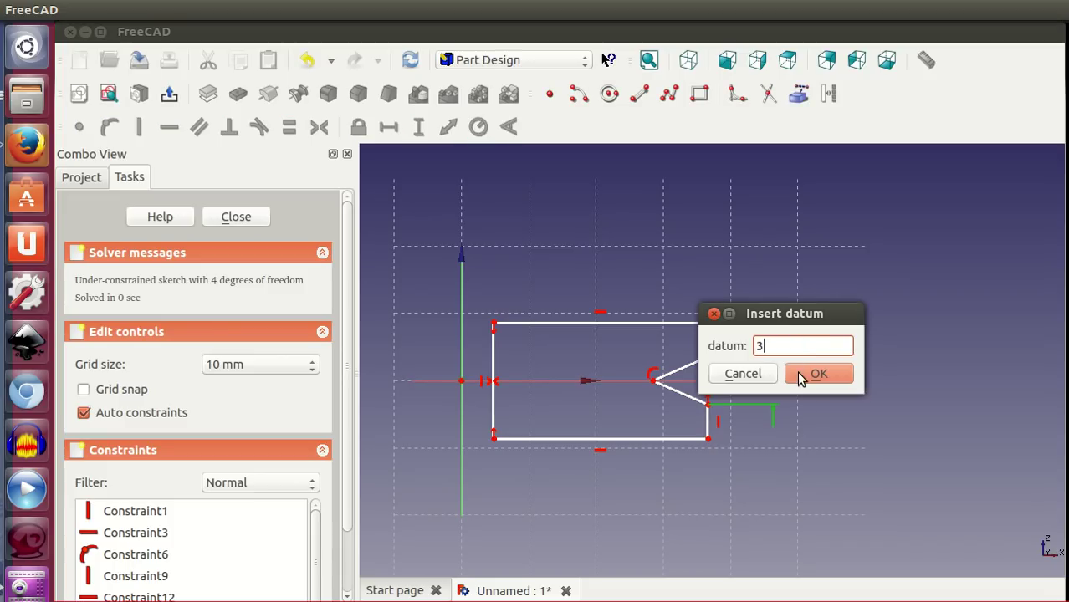
{"action": "left_click", "coordinate": [797, 371]}
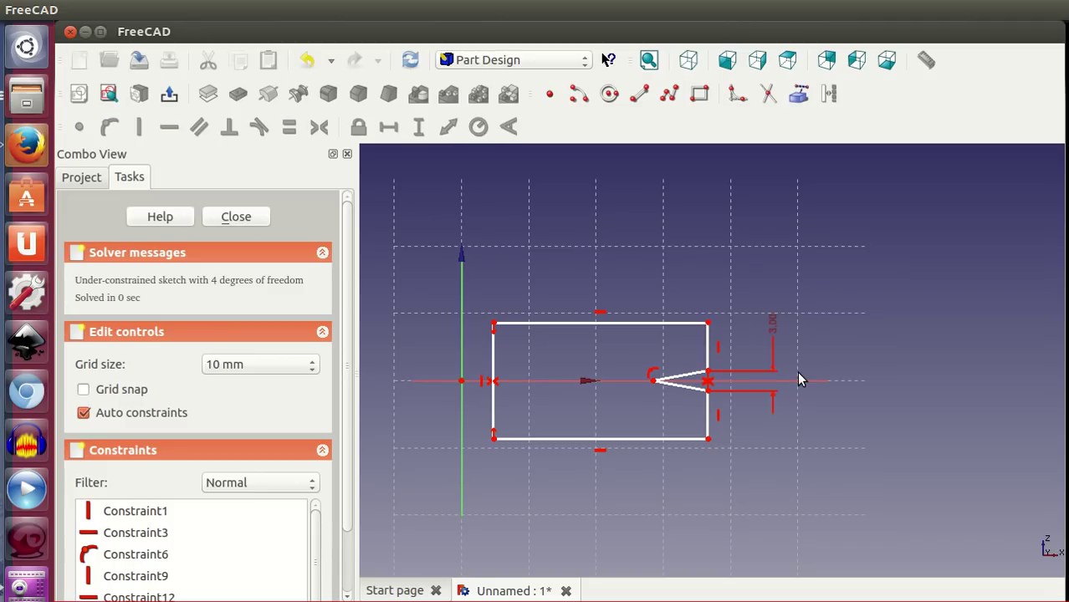
Give the upper right vertical edge a length of 1
{"action": "left_click", "coordinate": [708, 342]}
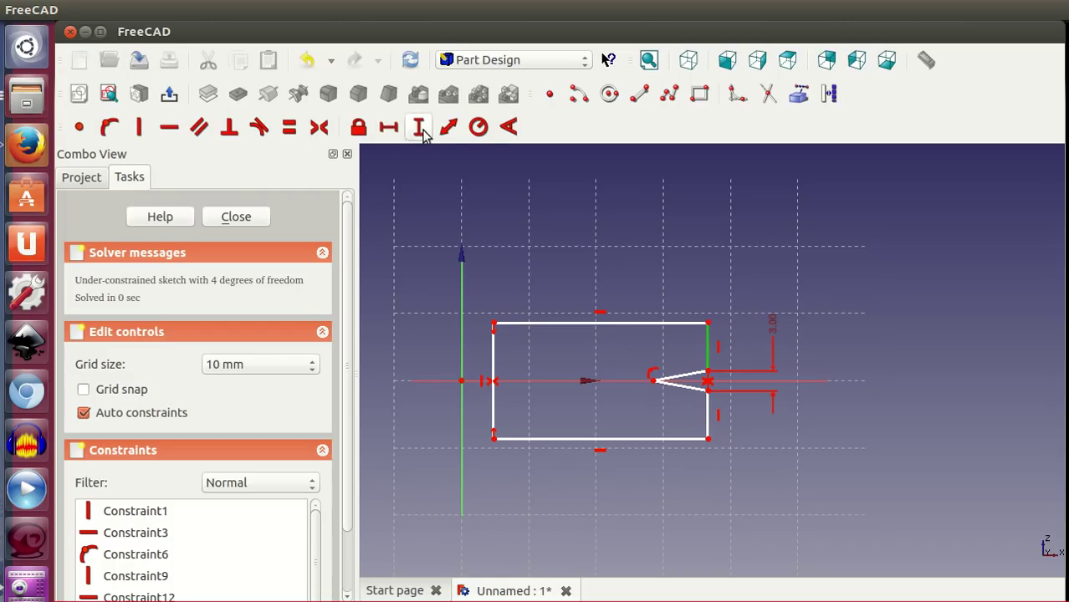
{"action": "left_click", "coordinate": [418, 126]}
{"action": "double_click", "coordinate": [742, 362]}
{"action": "type", "text": "1"}
{"action": "left_click", "coordinate": [771, 400]}
{"action": "scroll", "coordinate": [687, 403], "scroll_direction": "up", "scroll_amount": 1}
{"action": "scroll", "coordinate": [690, 406], "scroll_direction": "up", "scroll_amount": 3}
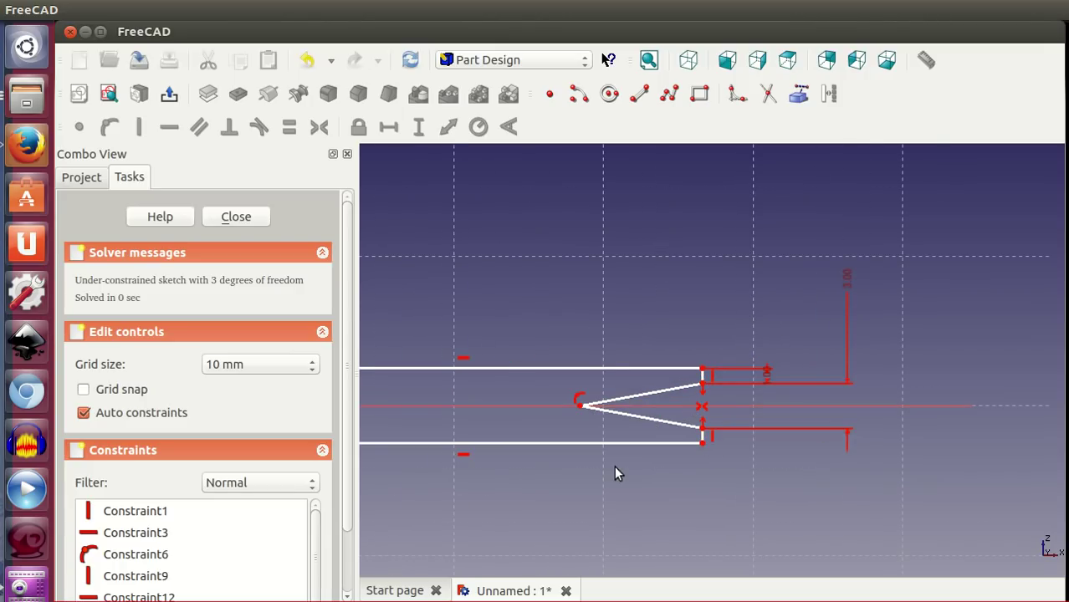
Set a 135° angle between the upper slanted notch edge and the horizontal axis
{"action": "left_click", "coordinate": [639, 393]}
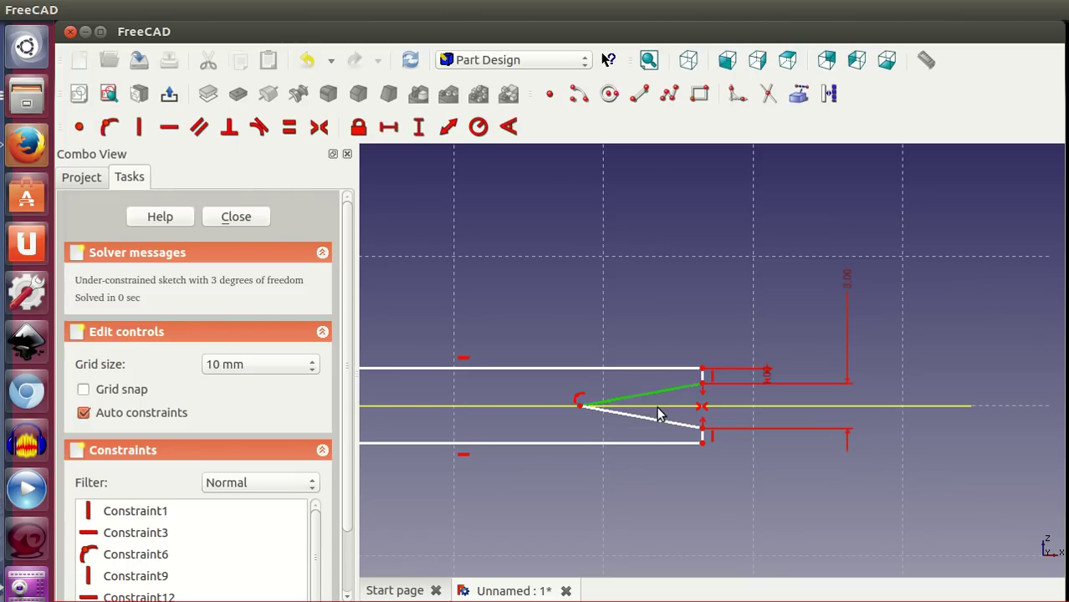
{"action": "left_click", "coordinate": [657, 407]}
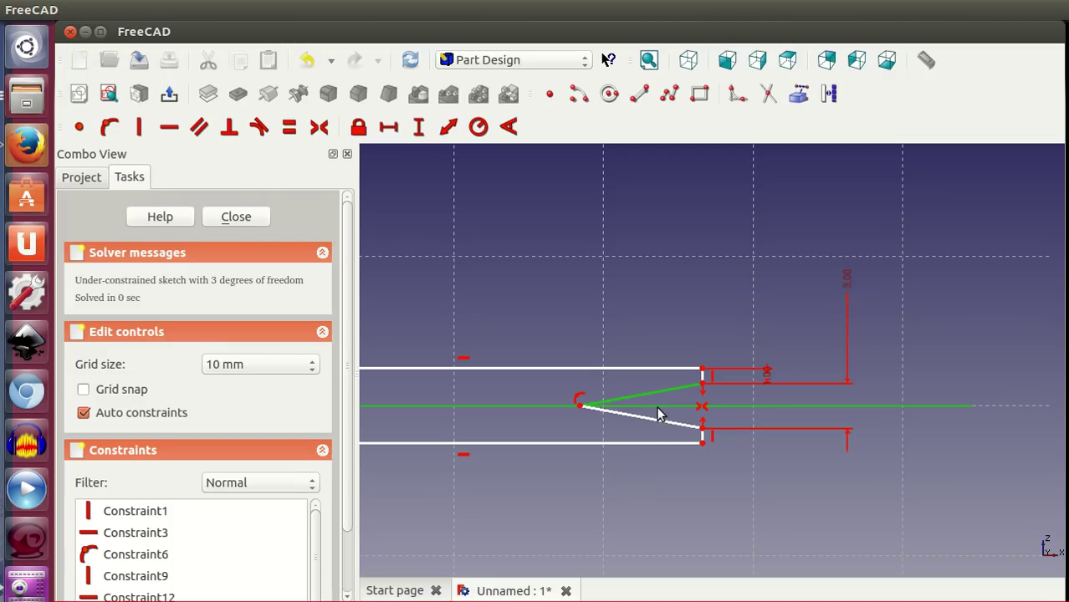
{"action": "left_click", "coordinate": [508, 127]}
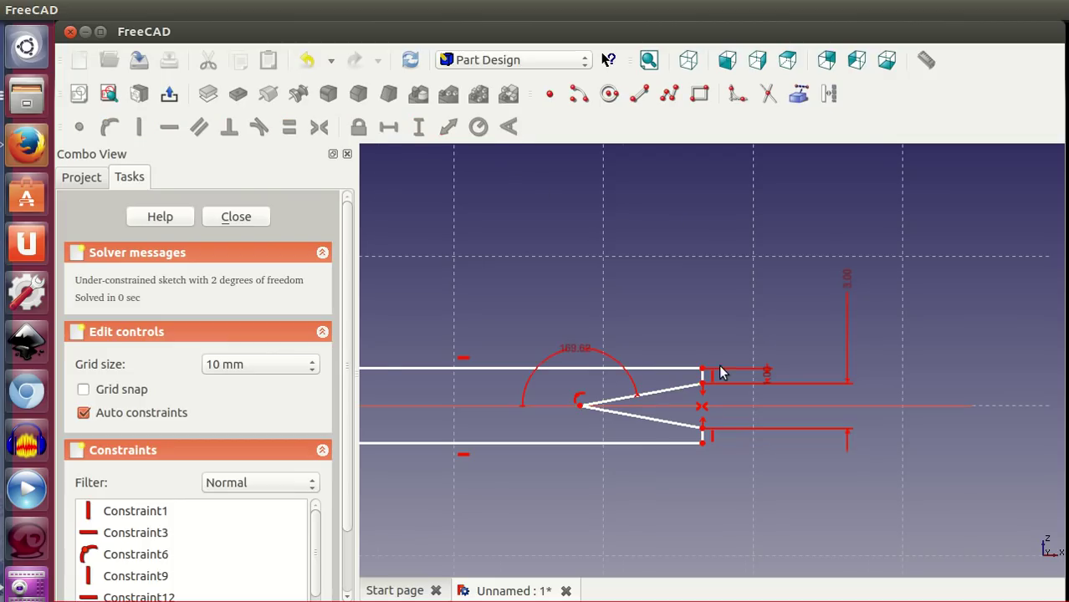
{"action": "scroll", "coordinate": [690, 395], "scroll_direction": "down", "scroll_amount": 2}
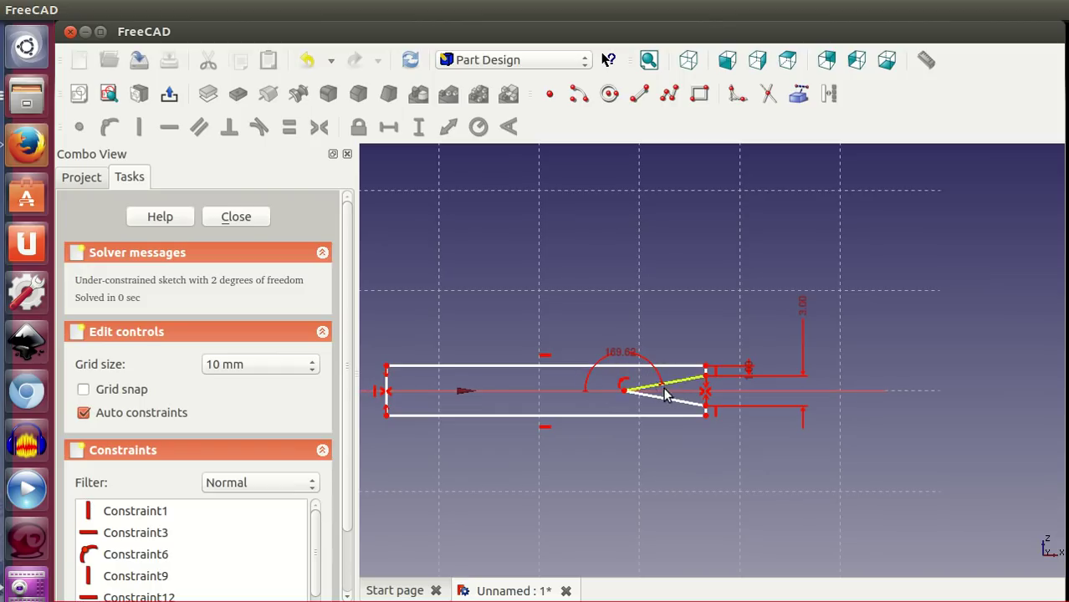
{"action": "double_click", "coordinate": [619, 354]}
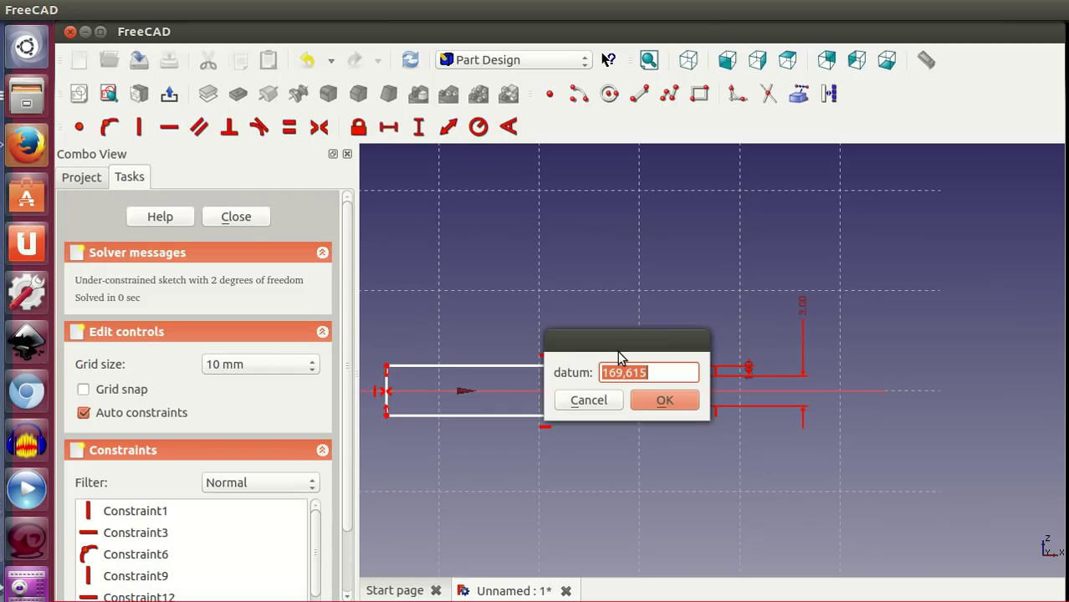
{"action": "type", "text": "5"}
{"action": "left_click", "coordinate": [657, 400]}
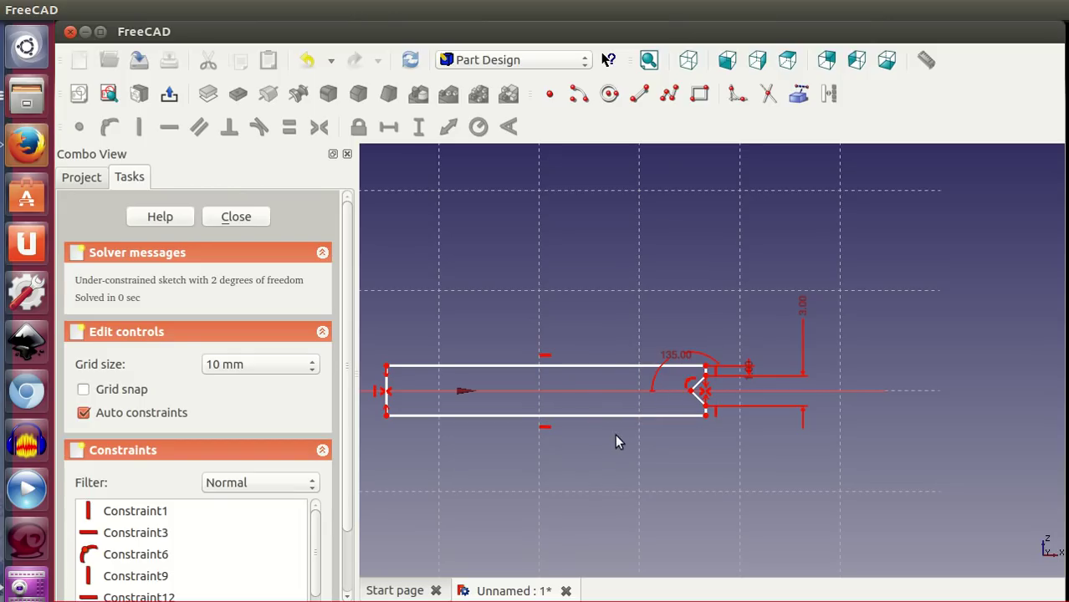
Set a 4 mm horizontal distance from the origin to the profile's top-left corner
{"action": "scroll", "coordinate": [562, 467], "scroll_direction": "down", "scroll_amount": 2}
{"action": "middle_click_drag", "start_coordinate": [536, 452], "coordinate": [675, 451]}
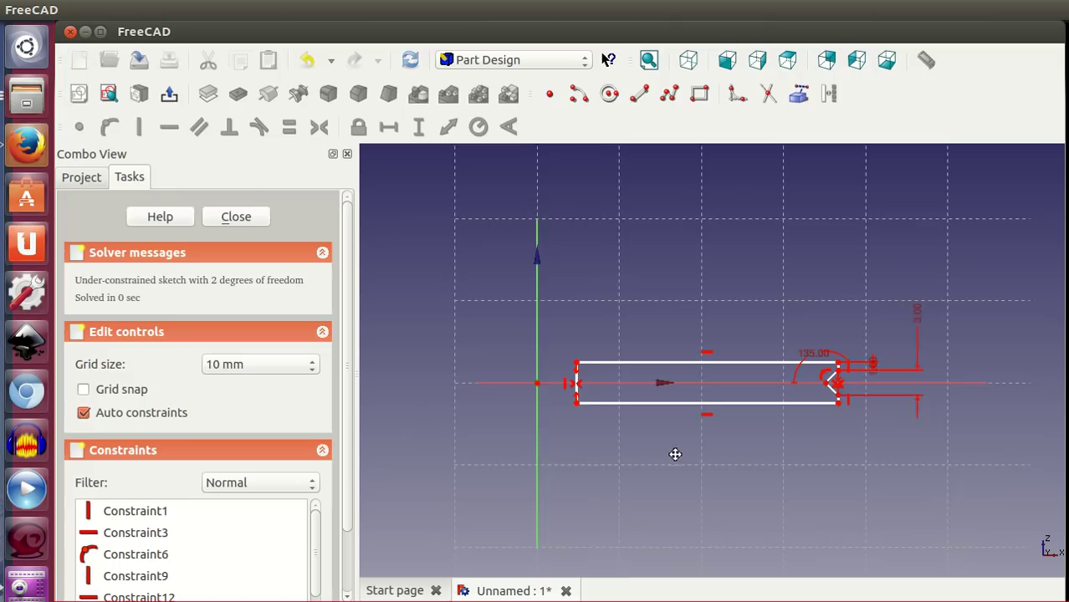
{"action": "left_click", "coordinate": [546, 384]}
{"action": "left_click", "coordinate": [586, 363]}
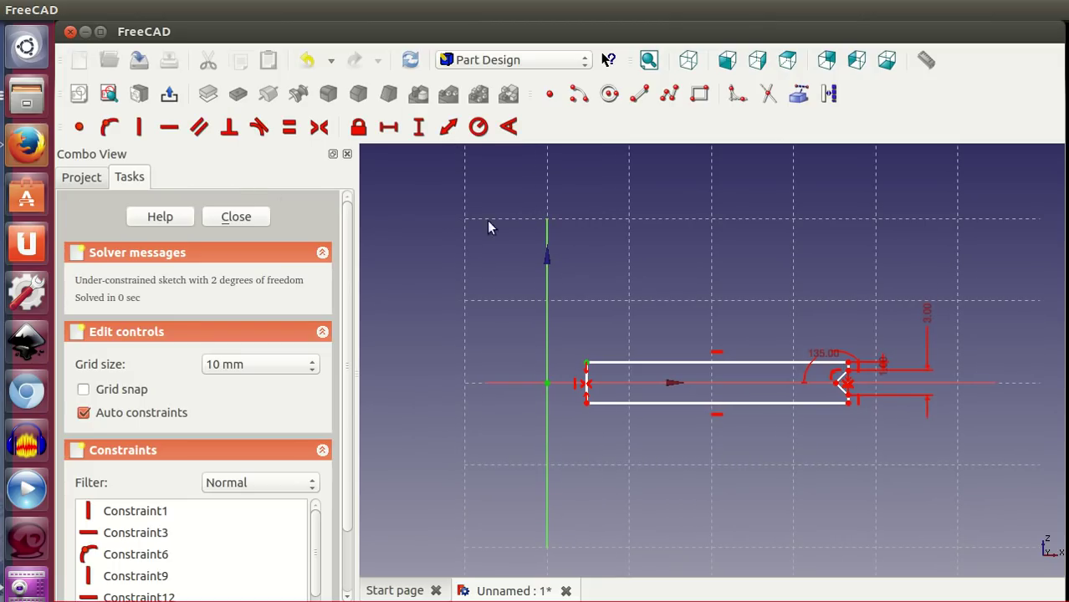
{"action": "left_click", "coordinate": [388, 126]}
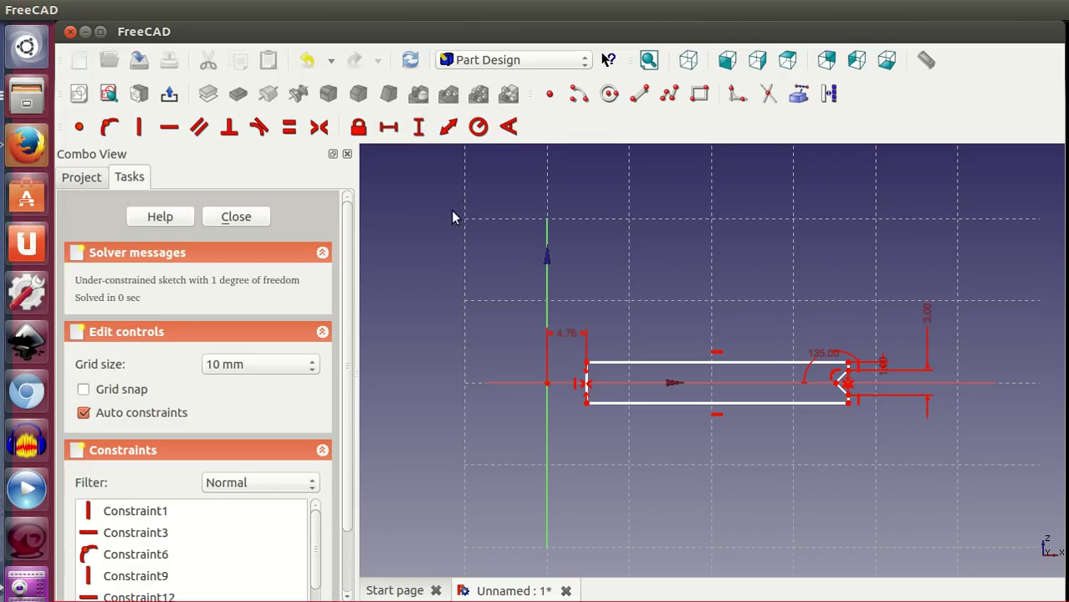
{"action": "double_click", "coordinate": [569, 335]}
{"action": "type", "text": "4"}
{"action": "left_click", "coordinate": [617, 381]}
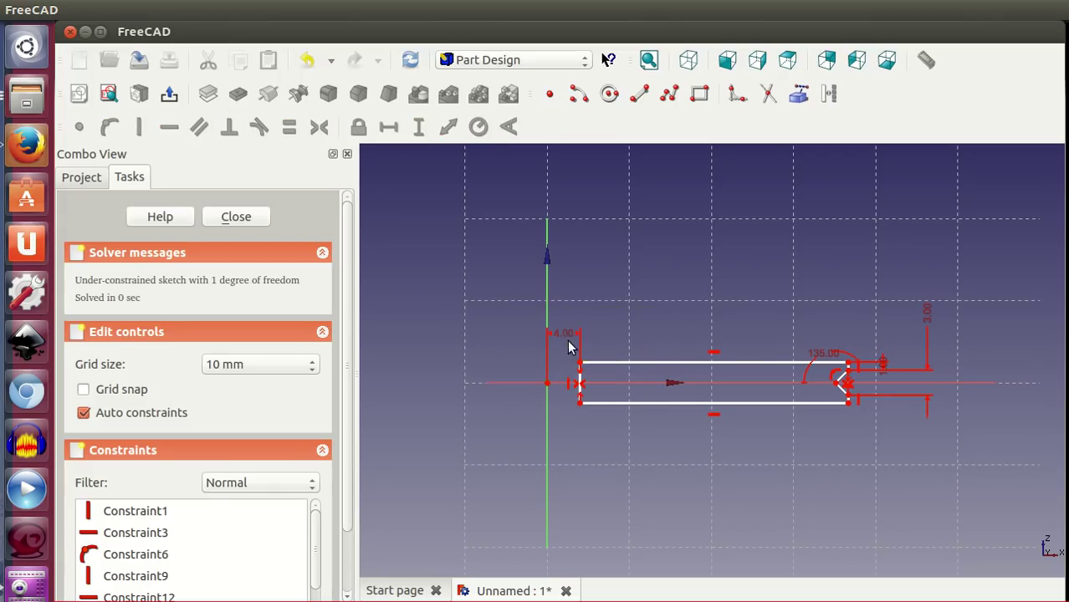
Set the 28 mm horizontal distance from the origin to the outer corner, tidy labels, and close the sketch
{"action": "left_click", "coordinate": [549, 385]}
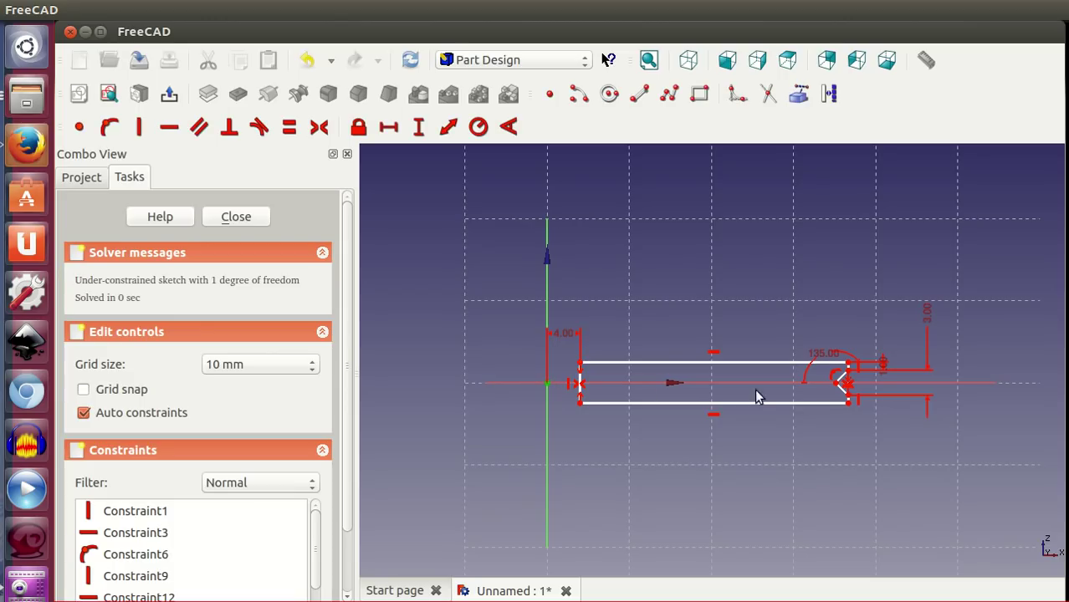
{"action": "left_click", "coordinate": [848, 365]}
{"action": "left_click", "coordinate": [388, 126]}
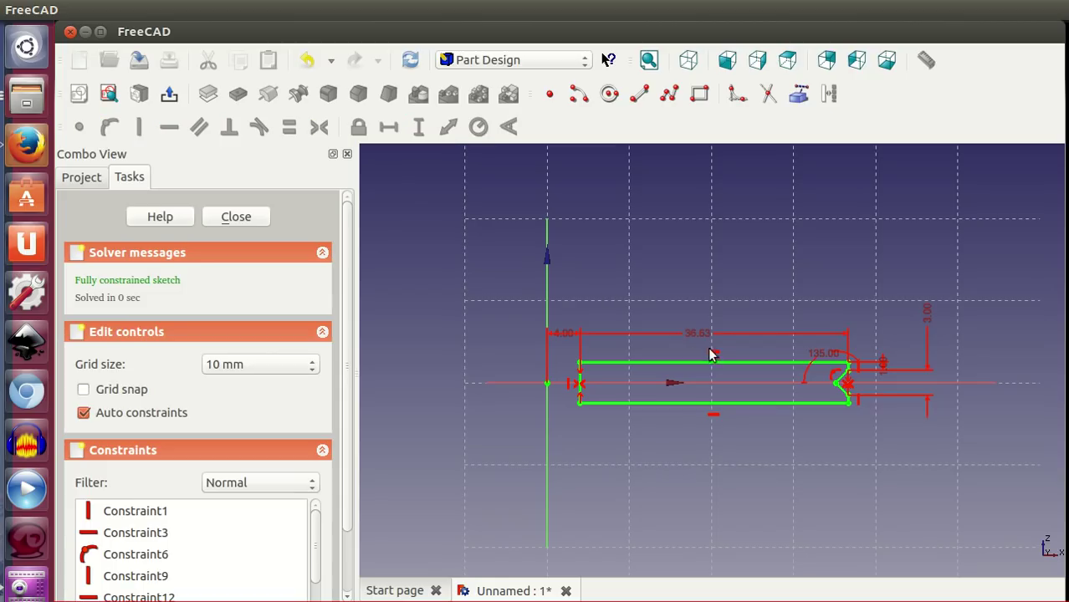
{"action": "left_click_drag", "start_coordinate": [700, 334], "coordinate": [690, 316]}
{"action": "double_click", "coordinate": [690, 315]}
{"action": "type", "text": "28"}
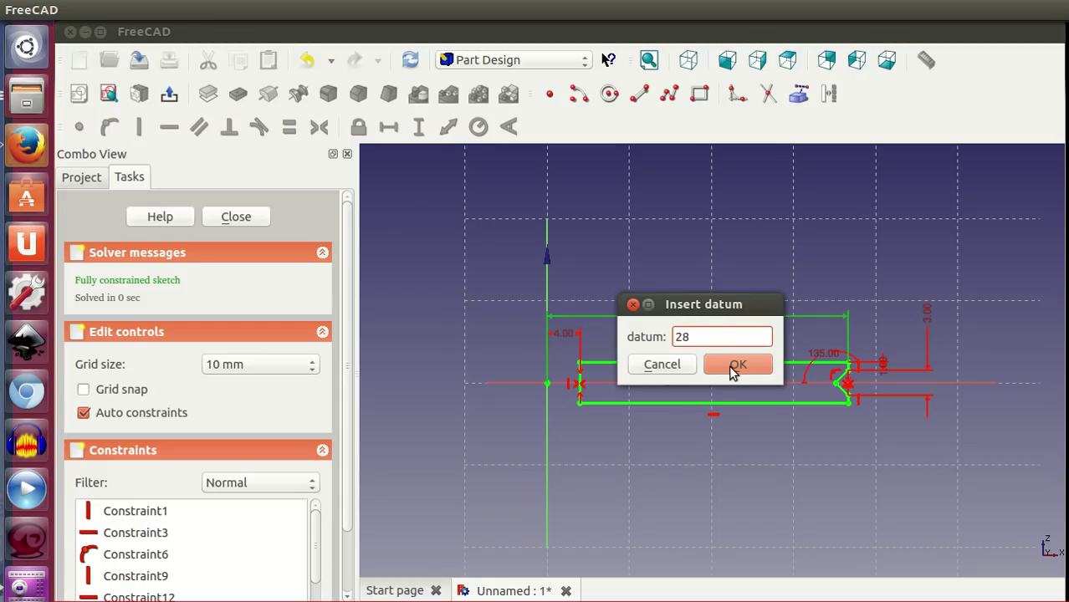
{"action": "left_click", "coordinate": [733, 367]}
{"action": "left_click_drag", "start_coordinate": [570, 341], "coordinate": [565, 354]}
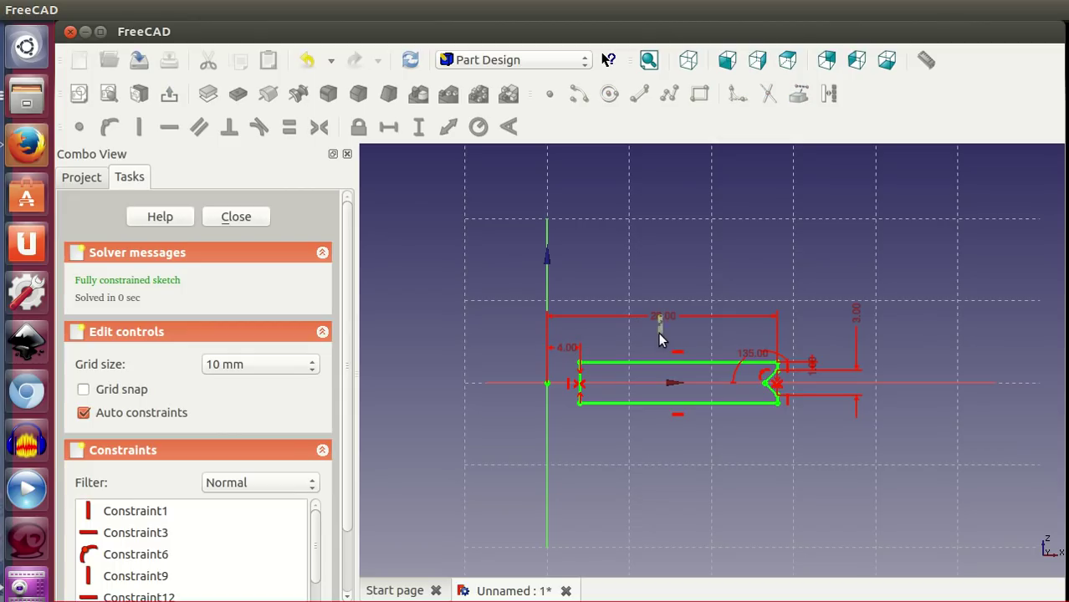
{"action": "left_click_drag", "start_coordinate": [669, 321], "coordinate": [669, 343]}
{"action": "left_click", "coordinate": [238, 218]}
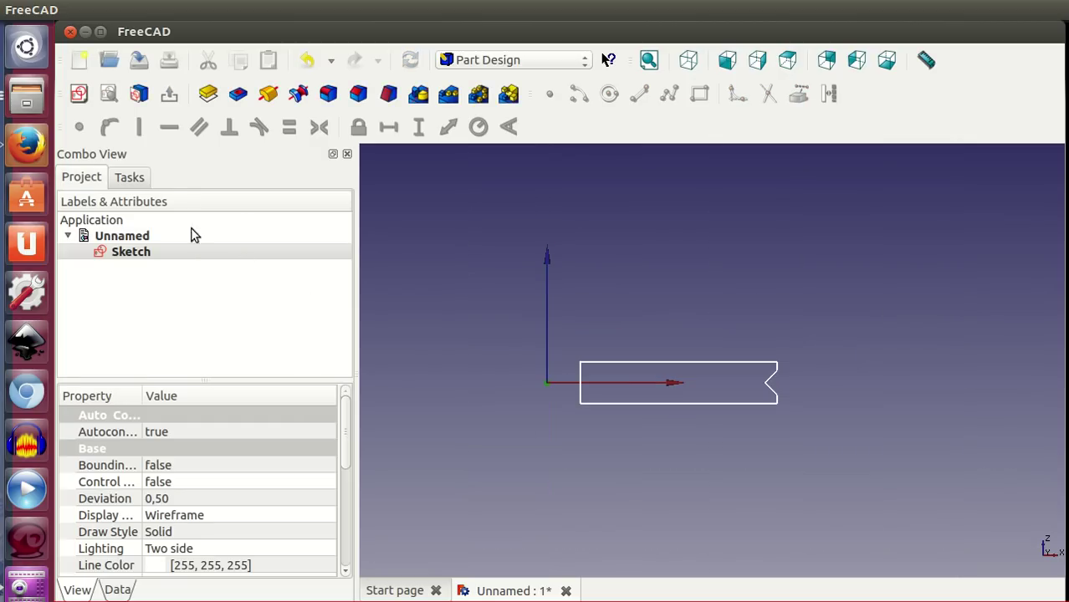
Revolve the V-notched sketch 360° about the vertical axis, check the groove, and confirm
{"action": "left_click", "coordinate": [269, 94]}
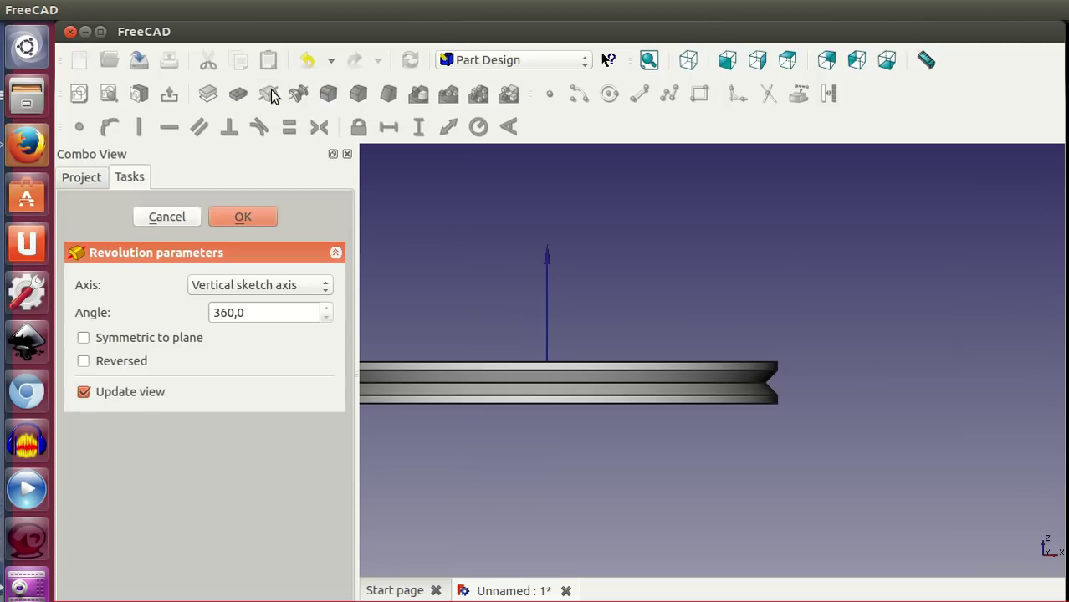
{"action": "left_click", "coordinate": [649, 60]}
{"action": "middle_click_drag", "start_coordinate": [767, 276], "coordinate": [755, 299]}
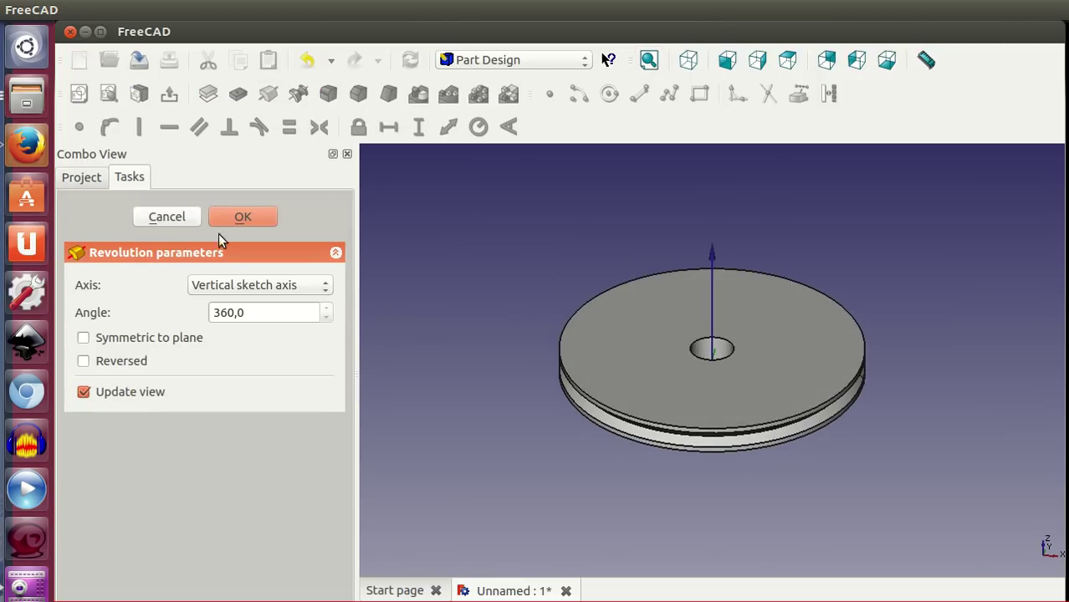
{"action": "mouse_move", "coordinate": [481, 254]}
{"action": "middle_mouse_down"}
{"action": "mouse_move", "coordinate": [772, 453]}
{"action": "mouse_move", "coordinate": [769, 410]}
{"action": "mouse_move", "coordinate": [775, 461]}
{"action": "mouse_move", "coordinate": [792, 472]}
{"action": "mouse_move", "coordinate": [811, 458]}
{"action": "mouse_move", "coordinate": [769, 461]}
{"action": "mouse_move", "coordinate": [759, 436]}
{"action": "mouse_move", "coordinate": [765, 461]}
{"action": "middle_mouse_up"}
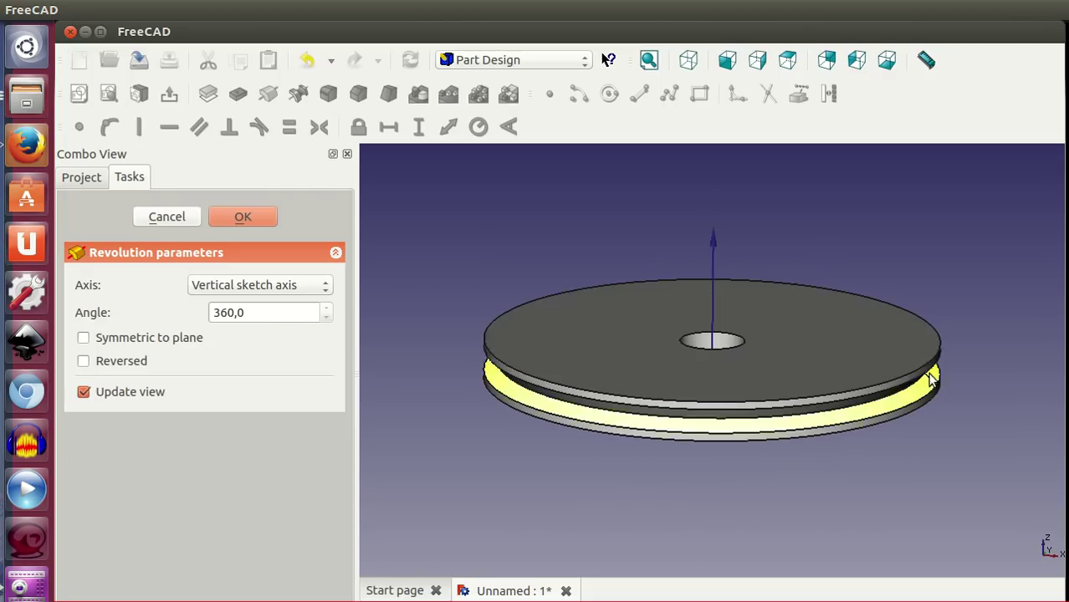
{"action": "mouse_move", "coordinate": [945, 393]}
{"action": "middle_mouse_down"}
{"action": "mouse_move", "coordinate": [741, 460]}
{"action": "mouse_move", "coordinate": [746, 489]}
{"action": "middle_mouse_up"}
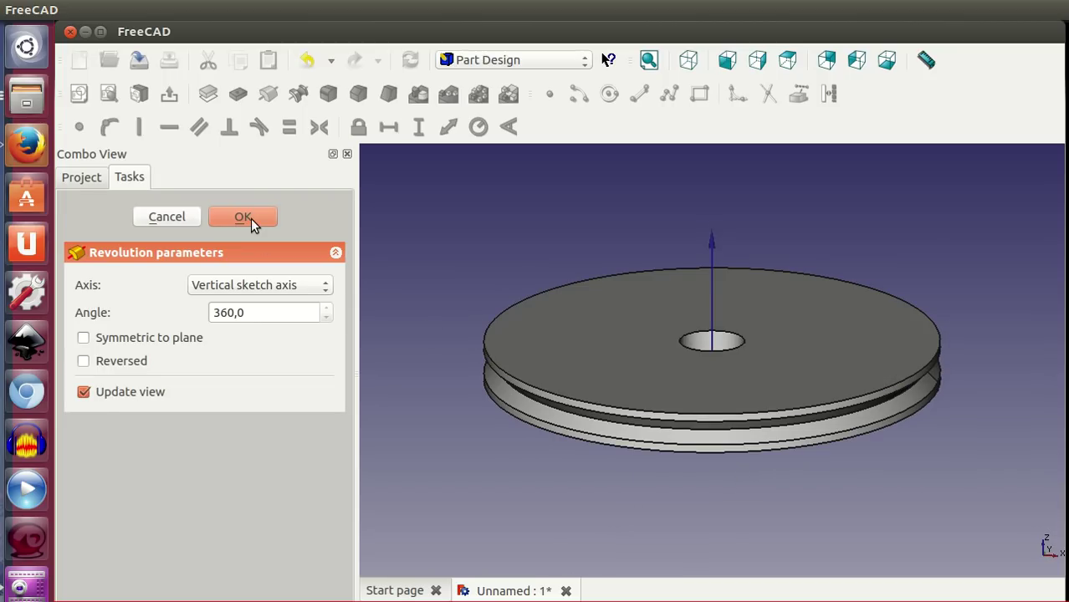
{"action": "left_click", "coordinate": [249, 219]}
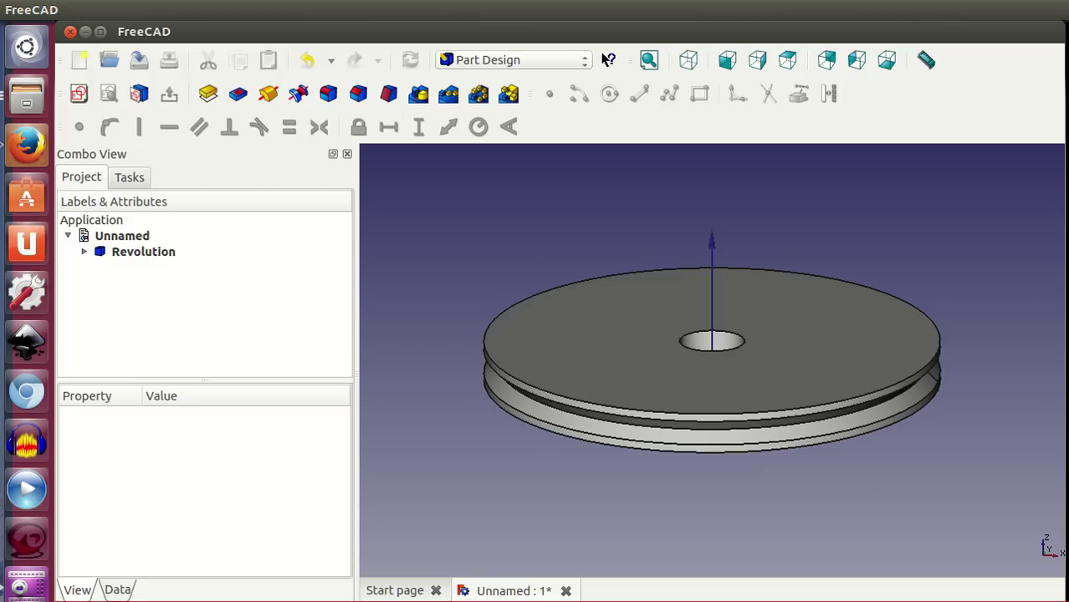
Page through the corona-servo images to T25-ej2-polea-1.png, image 7 of 13
{"action": "left_click_drag", "start_coordinate": [921, 54], "coordinate": [364, 51]}
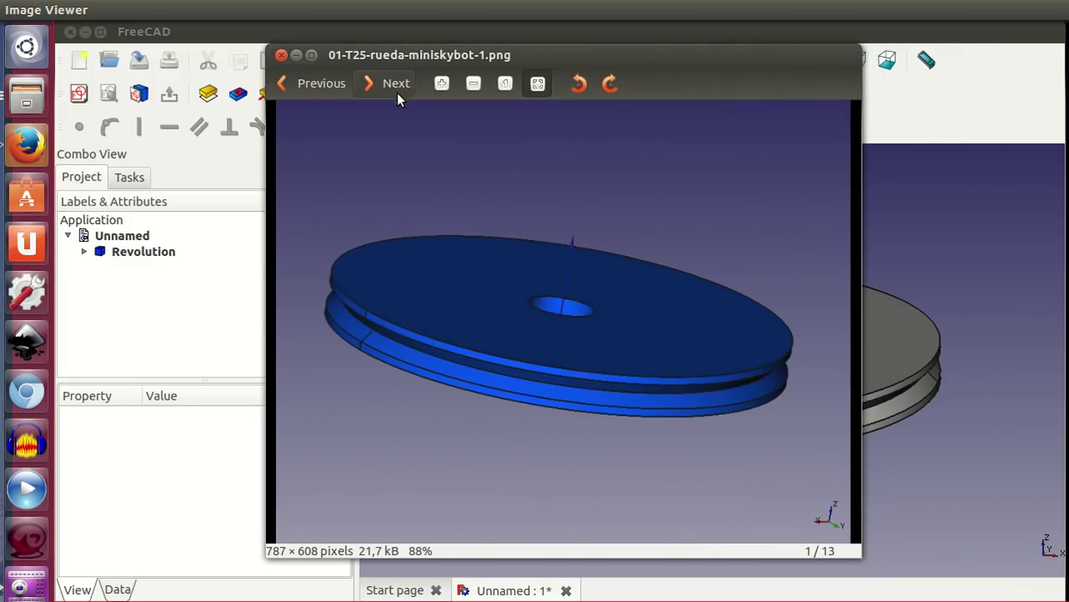
{"action": "left_click", "coordinate": [394, 87]}
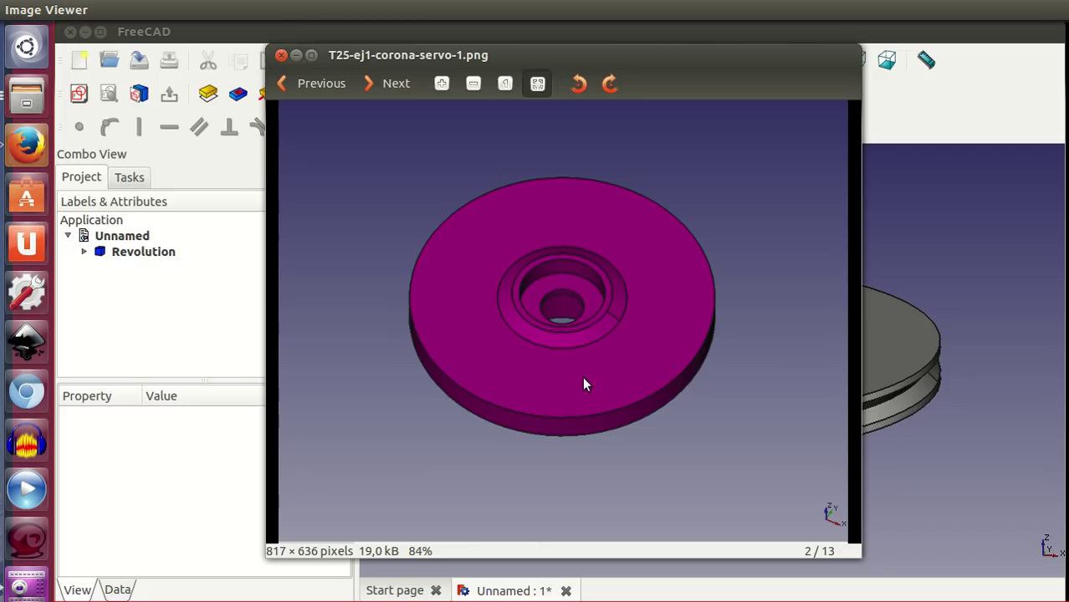
{"action": "left_click", "coordinate": [397, 83]}
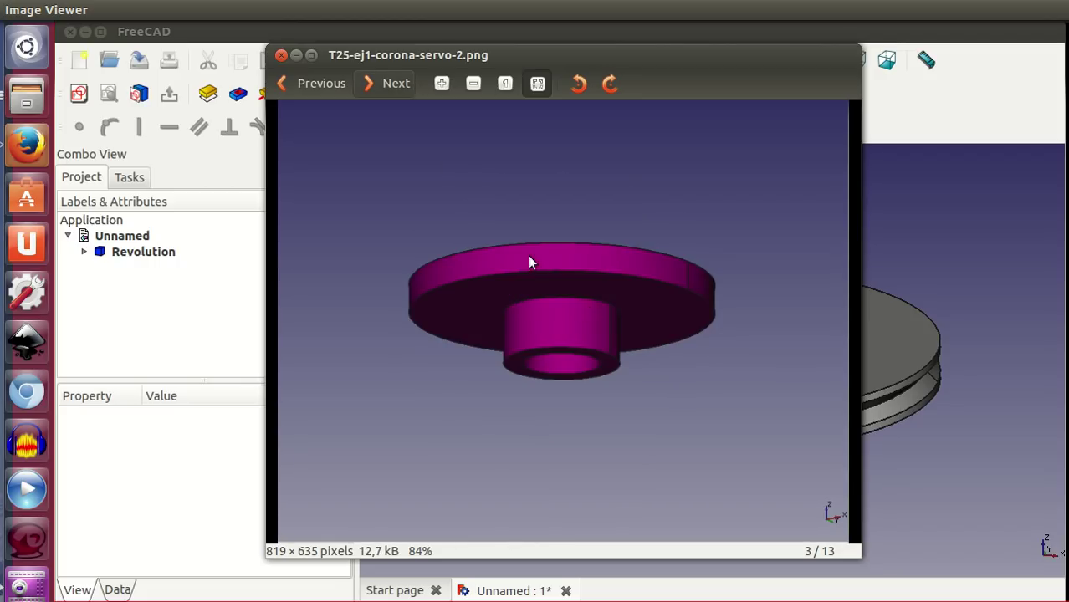
{"action": "left_click", "coordinate": [395, 83]}
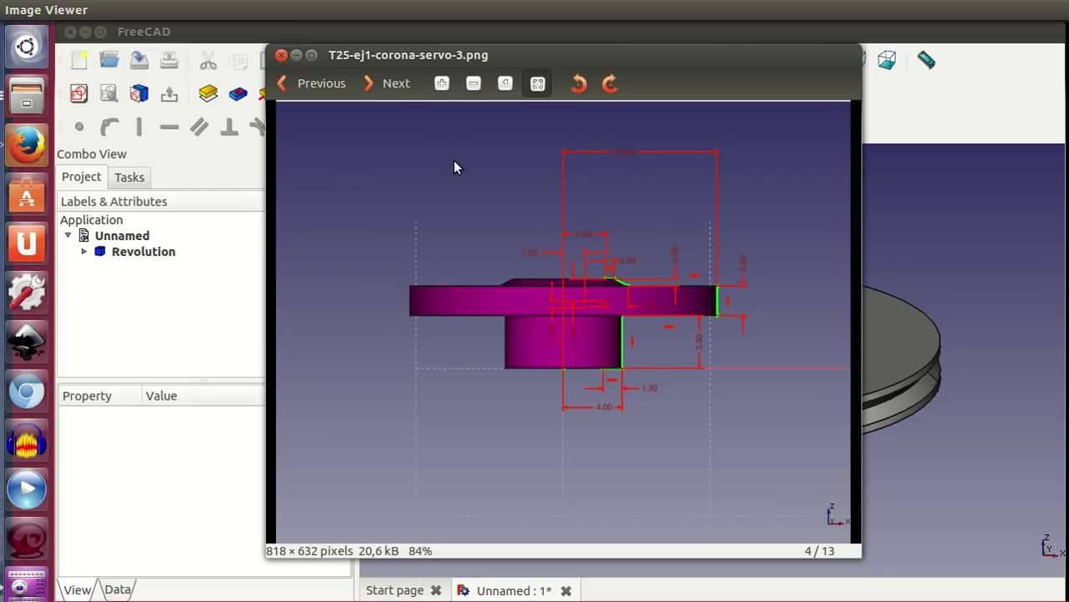
{"action": "left_click", "coordinate": [395, 83]}
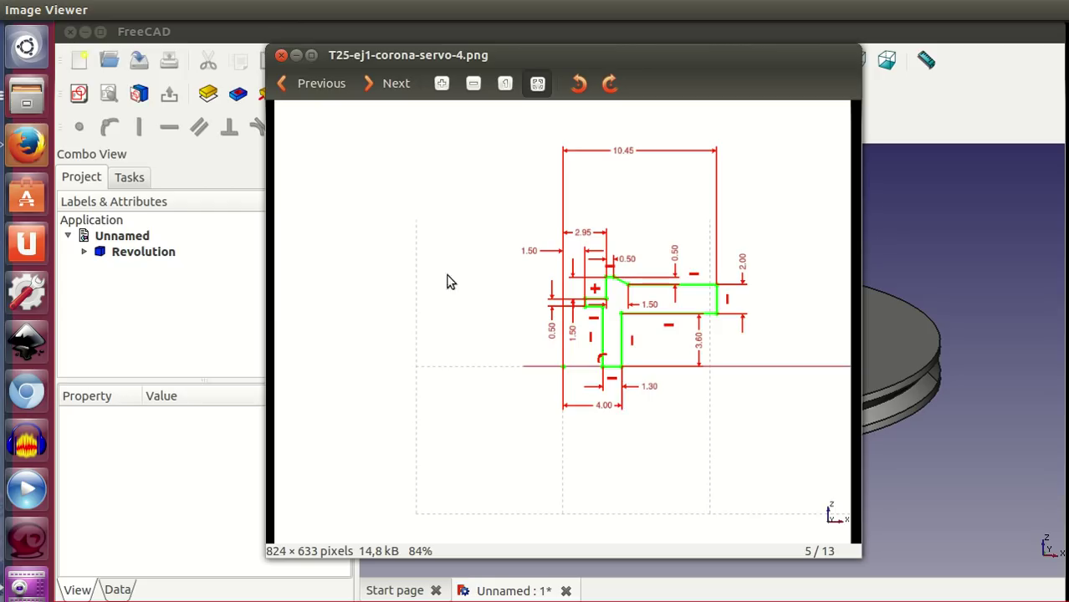
{"action": "left_click", "coordinate": [397, 86]}
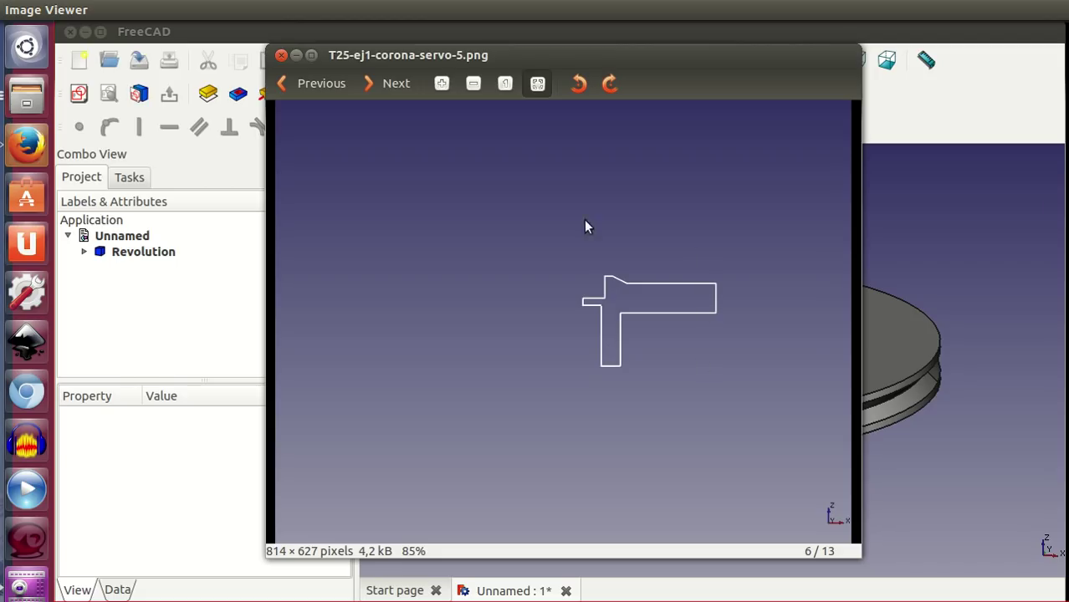
{"action": "left_click", "coordinate": [391, 85]}
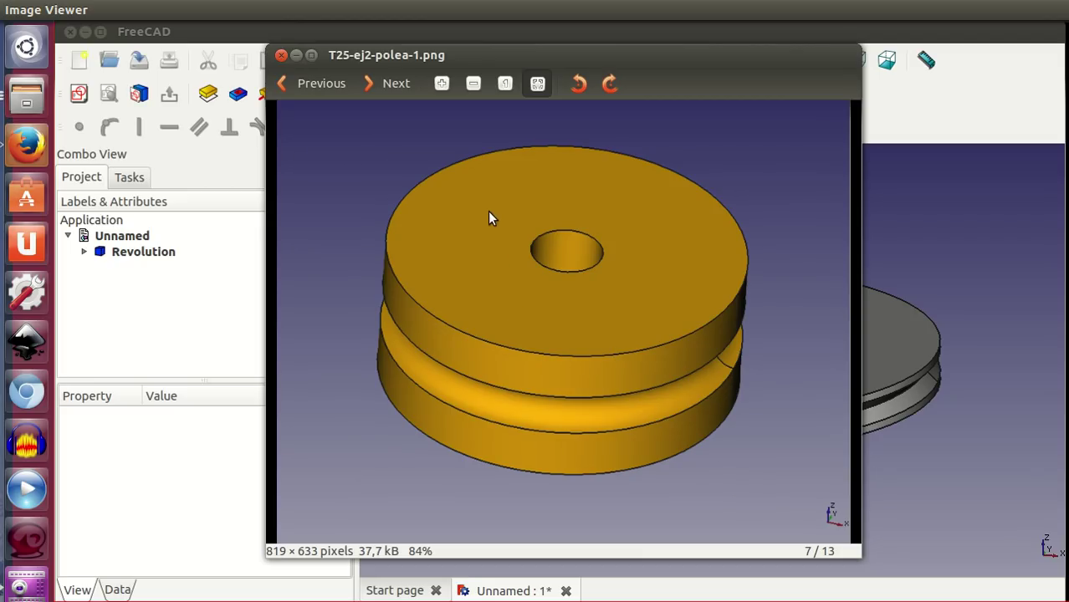
Page through pulley and cup images 8 to 13, then bring FreeCAD back to the front
{"action": "left_click", "coordinate": [396, 87]}
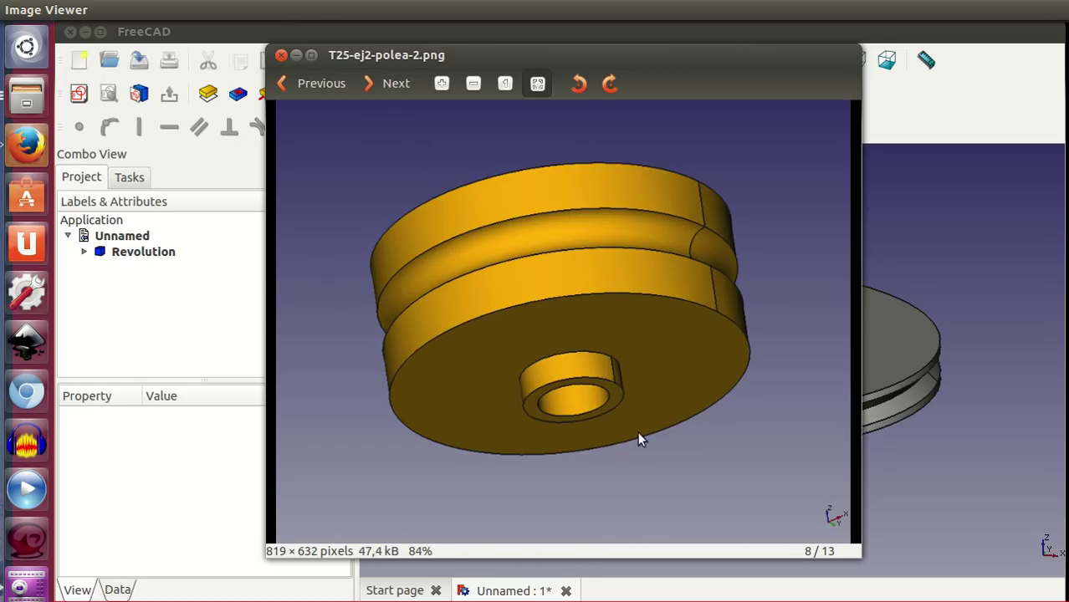
{"action": "left_click", "coordinate": [395, 82]}
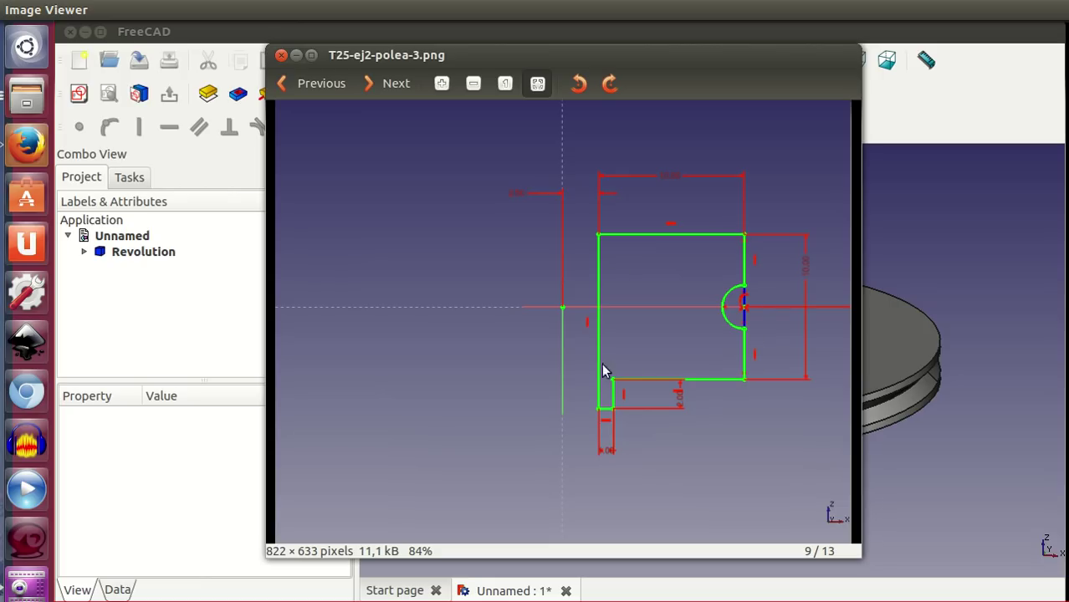
{"action": "left_click", "coordinate": [398, 88]}
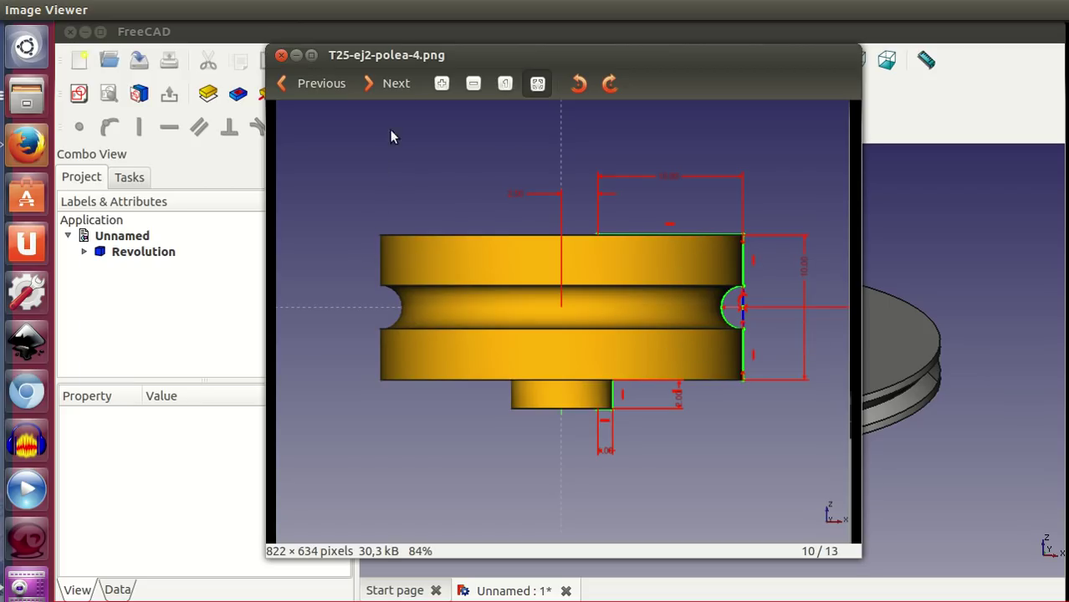
{"action": "left_click", "coordinate": [396, 88]}
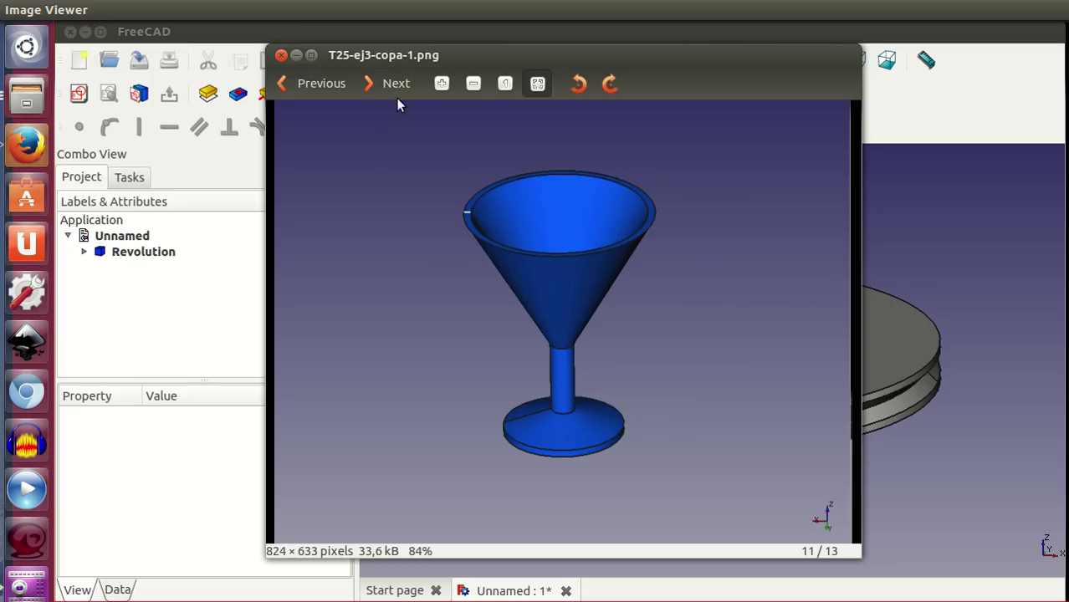
{"action": "left_click", "coordinate": [388, 86]}
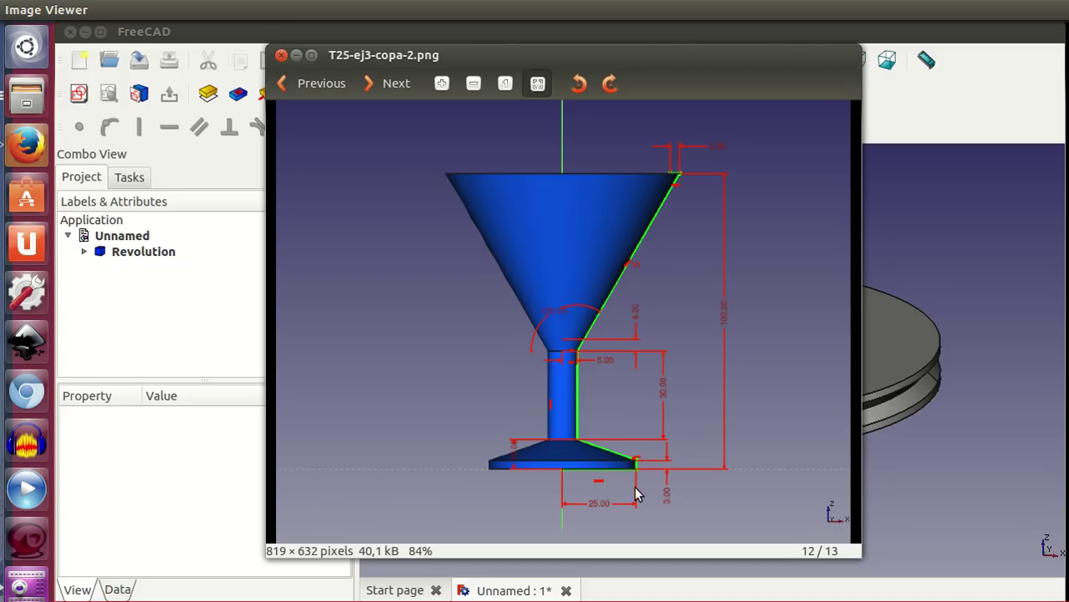
{"action": "left_click", "coordinate": [399, 85]}
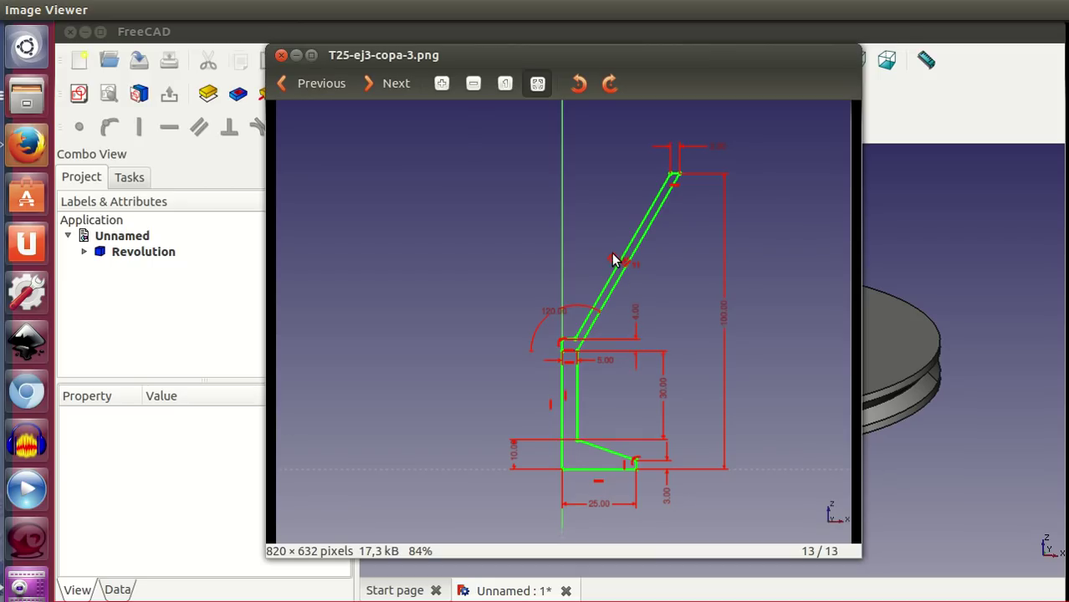
{"action": "left_click", "coordinate": [890, 32]}
{"action": "mouse_move", "coordinate": [201, 154]}
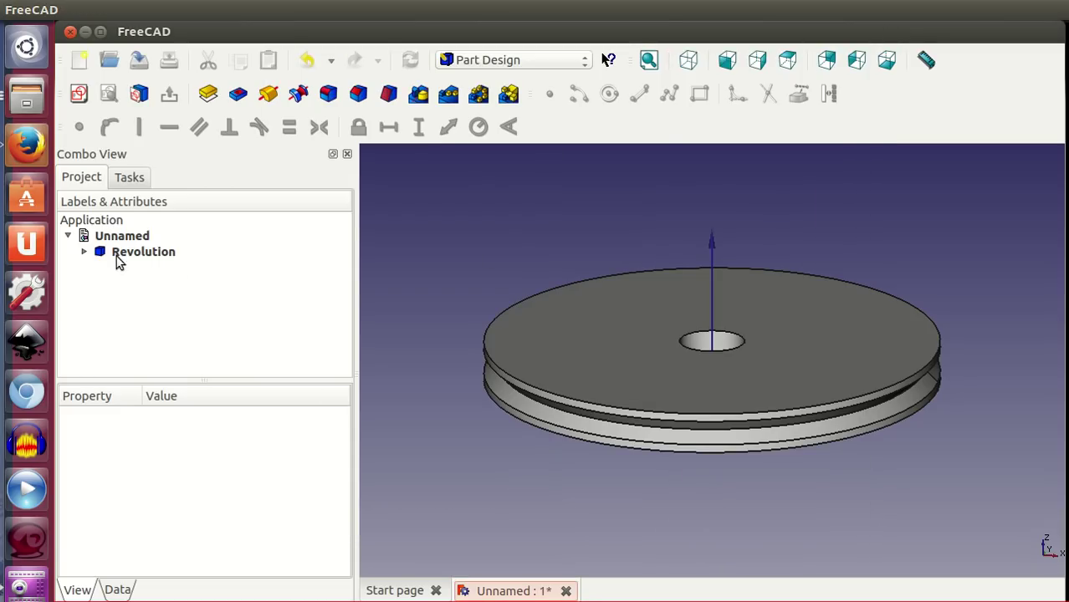
Expand Revolution in the tree and open its Sketch in the Sketcher
{"action": "left_click", "coordinate": [84, 252]}
{"action": "left_click", "coordinate": [132, 268]}
{"action": "double_click", "coordinate": [128, 269]}
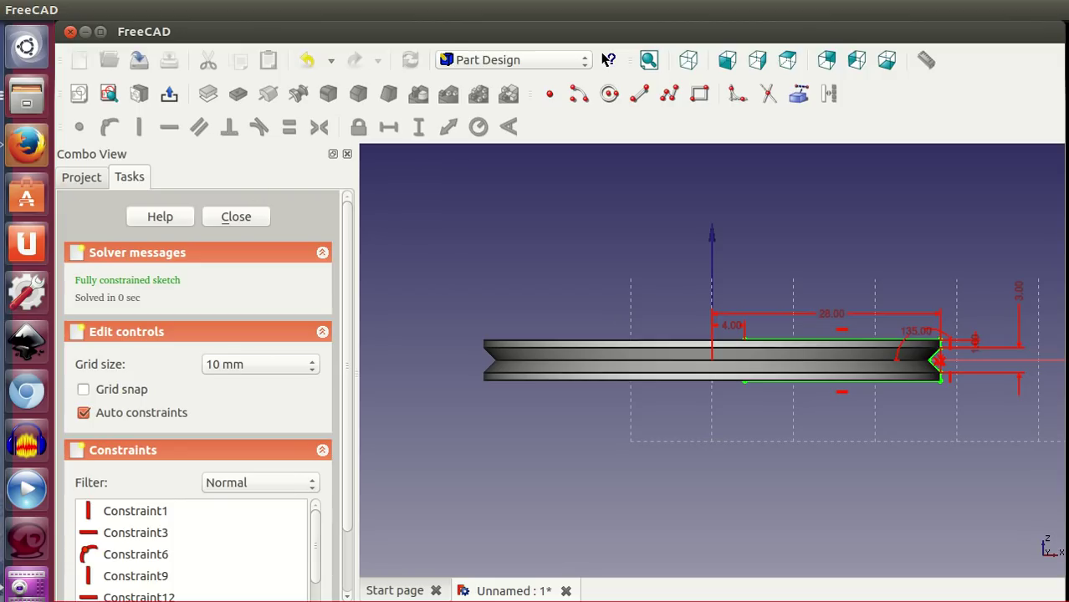
{"action": "key", "text": "alt+Tab"}
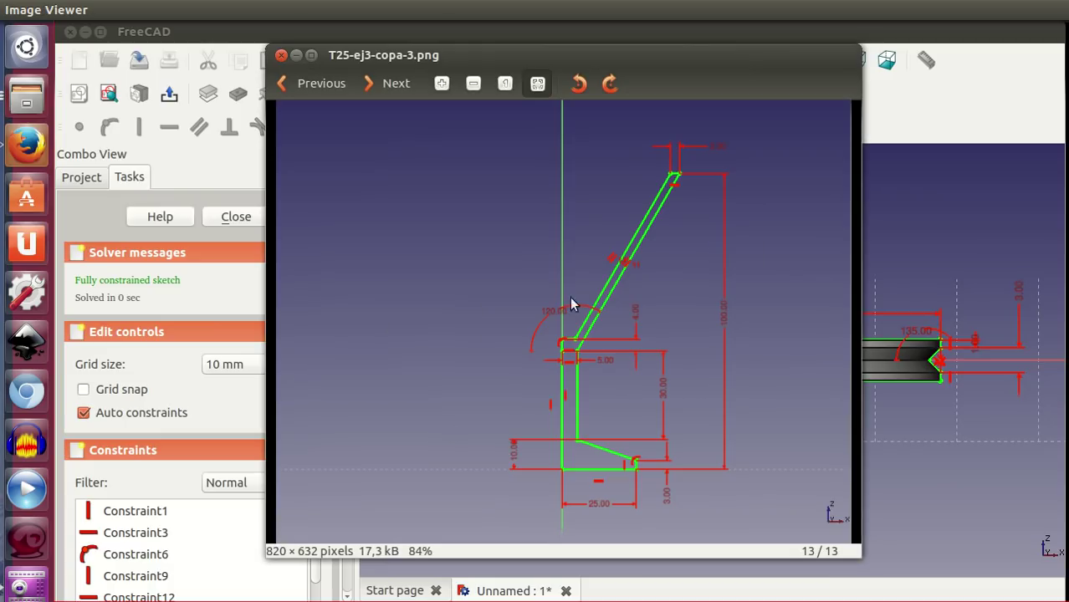